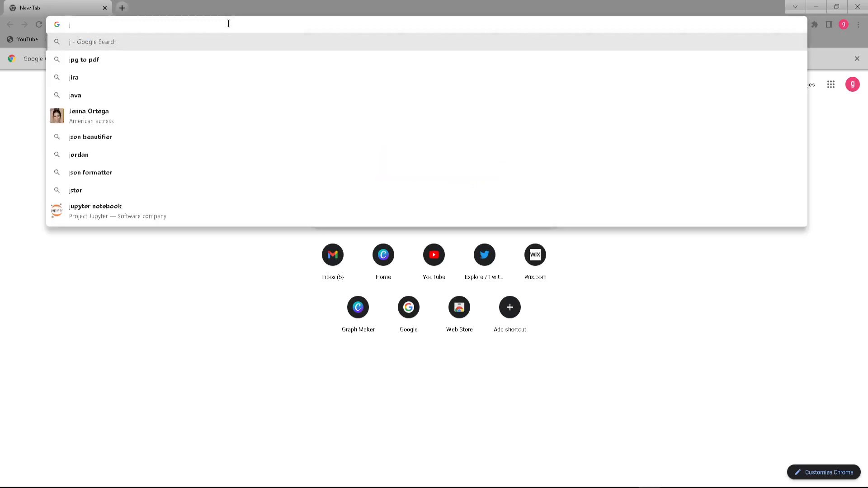
Step: Search the web for "jira software" and open Atlassian's Jira issue and project tracking software page
type("ra software")
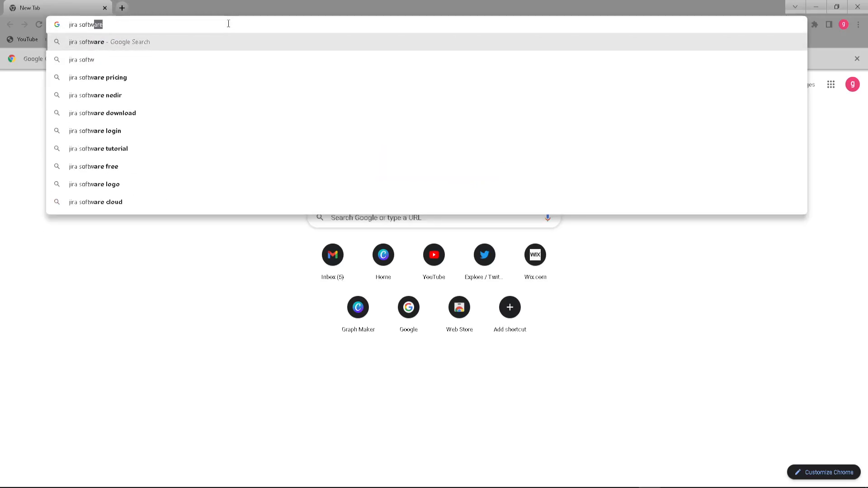
key("Return")
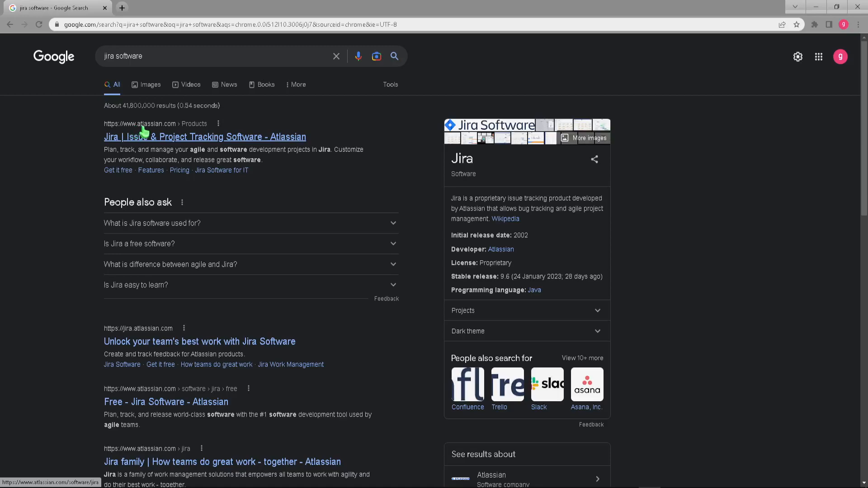
left_click(142, 146)
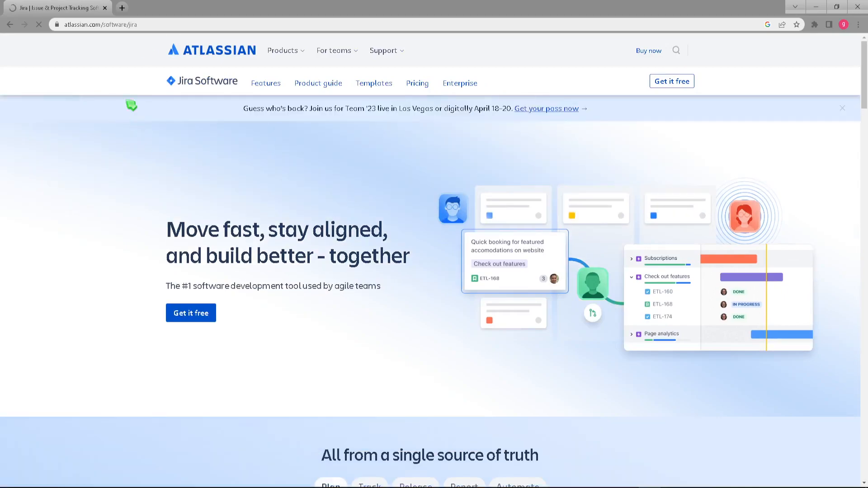
left_click_drag(198, 234, 369, 236)
left_click(241, 253)
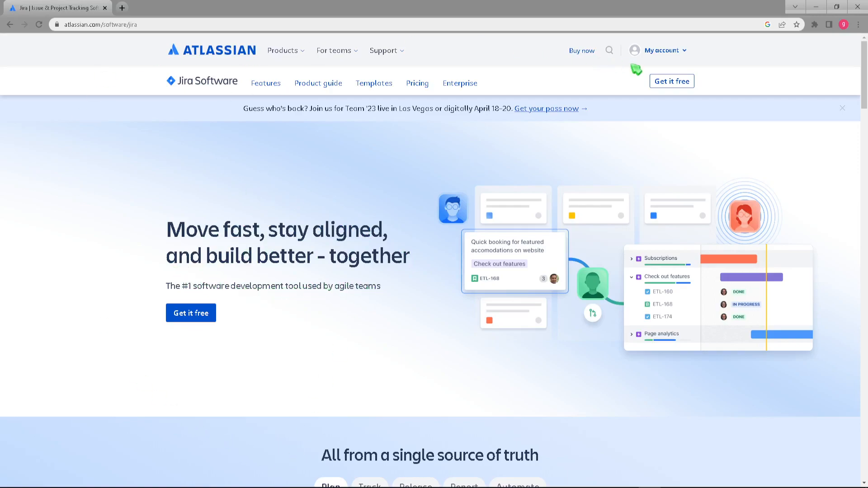
Step: Start the free Jira Software sign-up and continue without selecting a second product
left_click(191, 319)
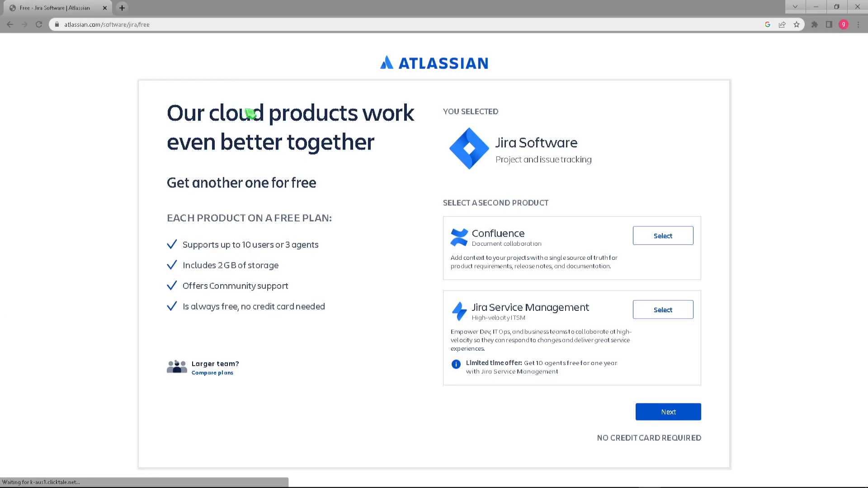
left_click_drag(240, 113, 304, 113)
left_click(301, 113)
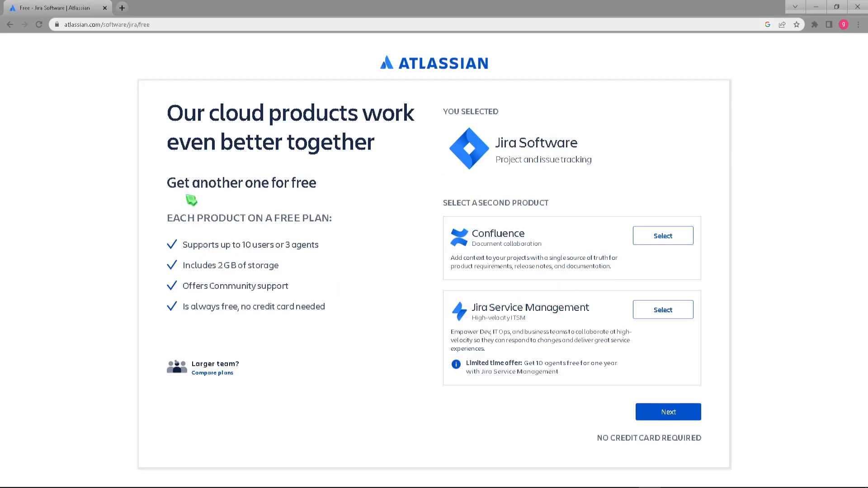
left_click(670, 416)
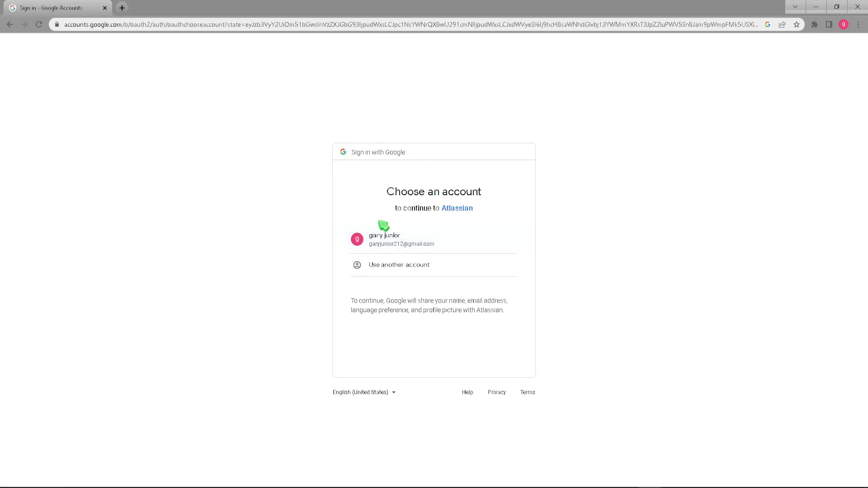
Step: Create the Atlassian account from the listed Google account, enter a name for the site and agree to the terms
left_click(389, 238)
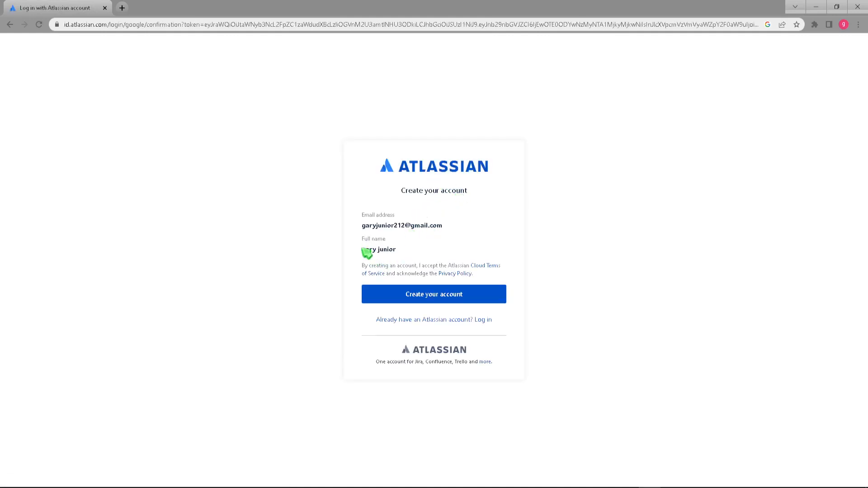
left_click(417, 303)
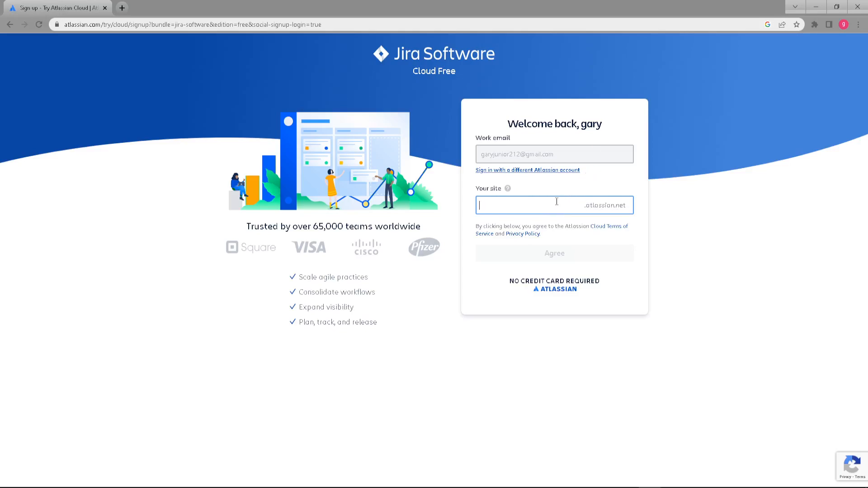
type("garyjunior")
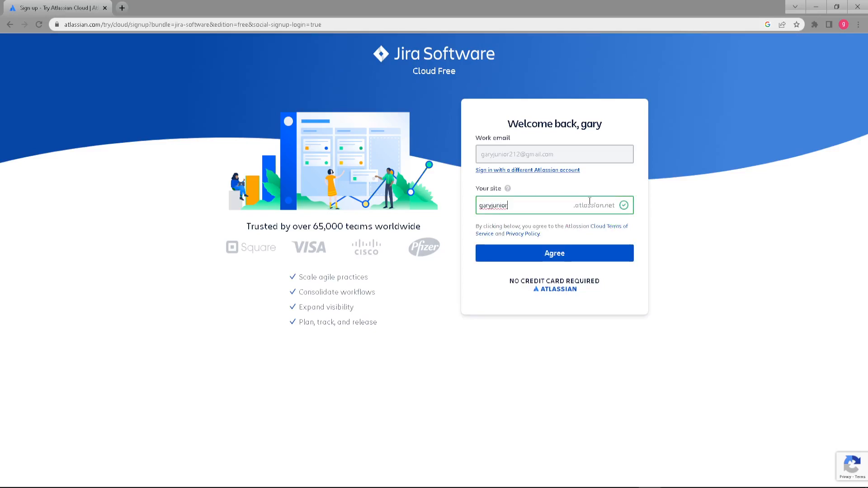
left_click(546, 251)
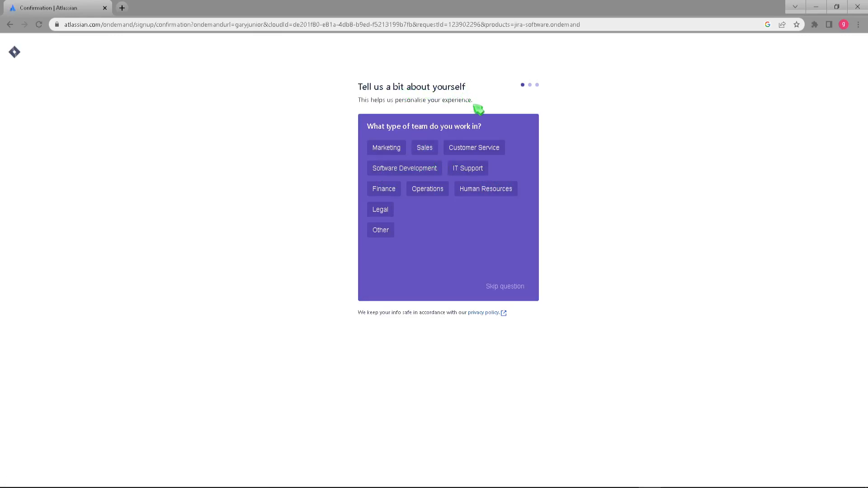
Step: Answer the profile questions with Software Development as team type, Project Manager as role and Productivity tracking and reporting as main task
left_click(414, 170)
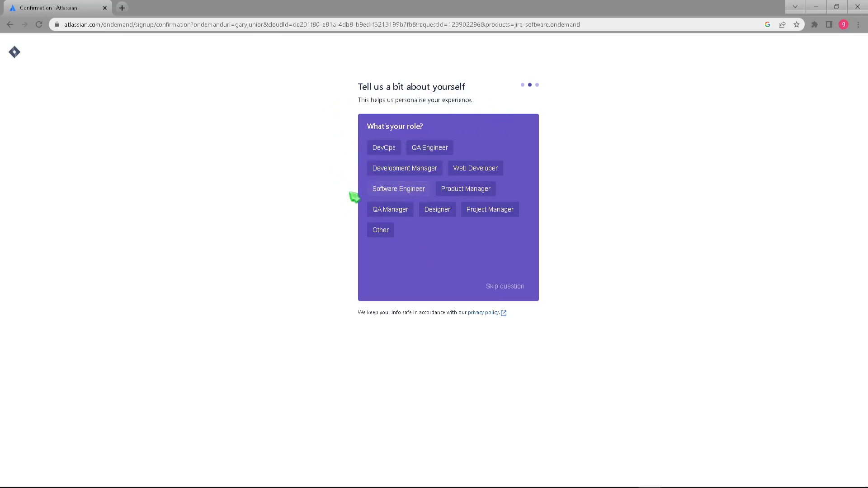
left_click(502, 212)
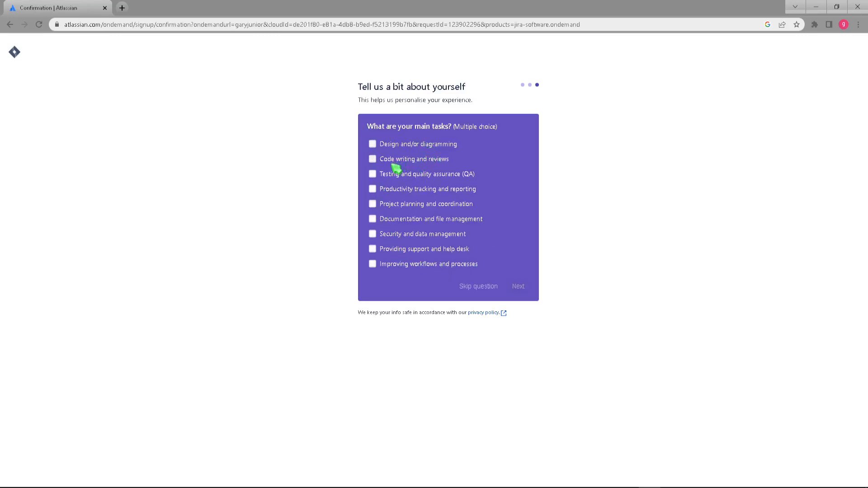
left_click(413, 190)
left_click(516, 284)
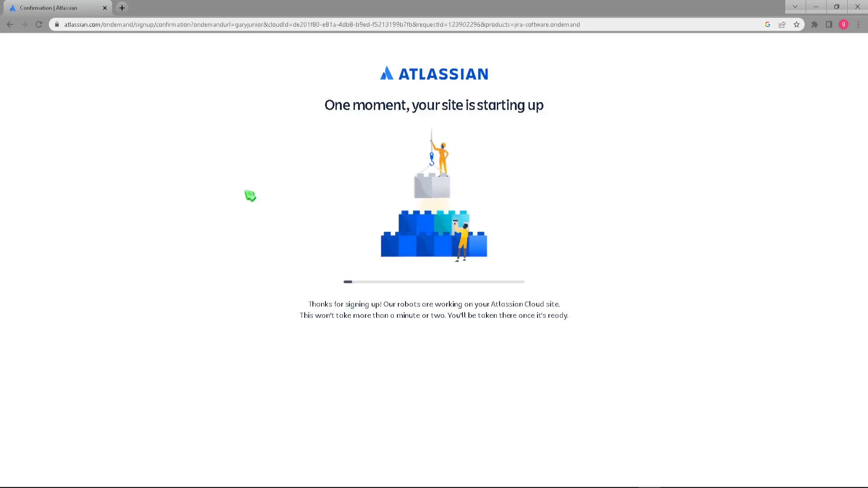
left_click_drag(393, 108, 503, 116)
left_click(500, 115)
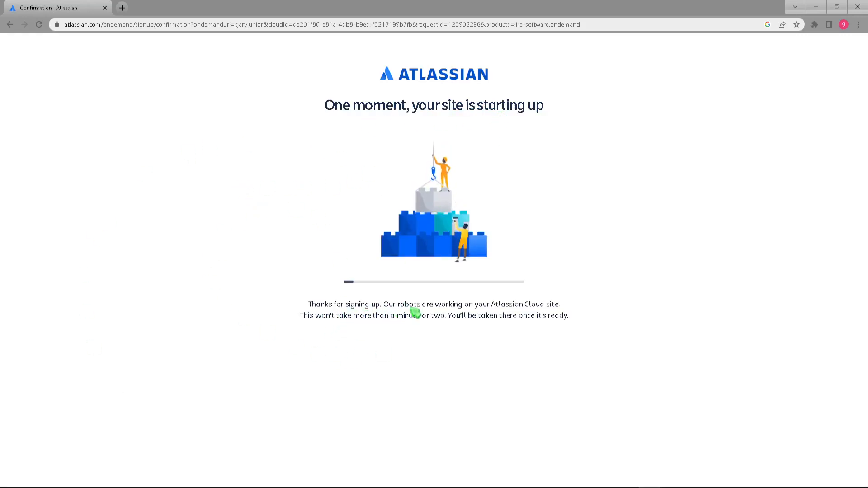
left_click_drag(499, 311, 556, 306)
double_click(553, 306)
left_click_drag(340, 320, 435, 321)
left_click(435, 322)
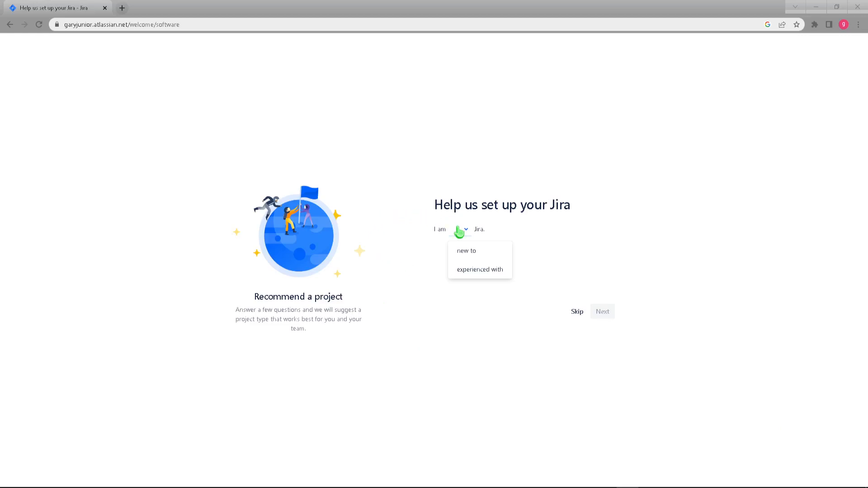
Step: Answer the Jira setup questions: new to Jira, my software team(s), new to agile, features, flexible schedule, and continue to project creation
left_click(466, 256)
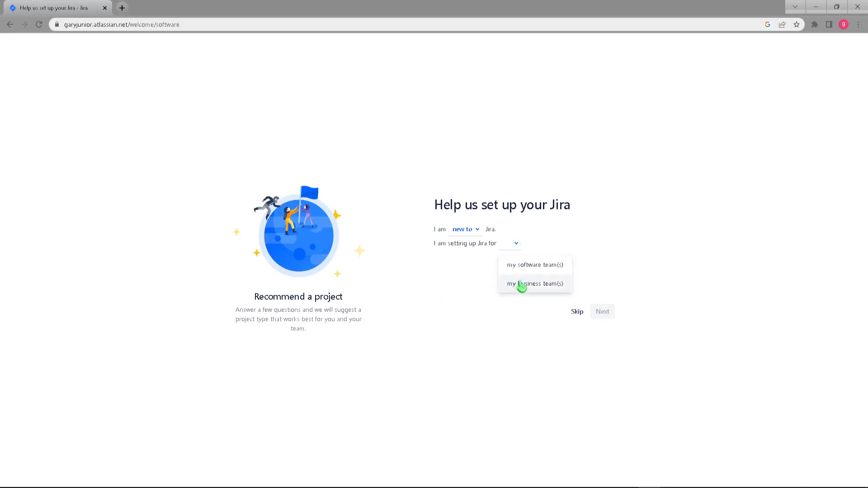
left_click(525, 266)
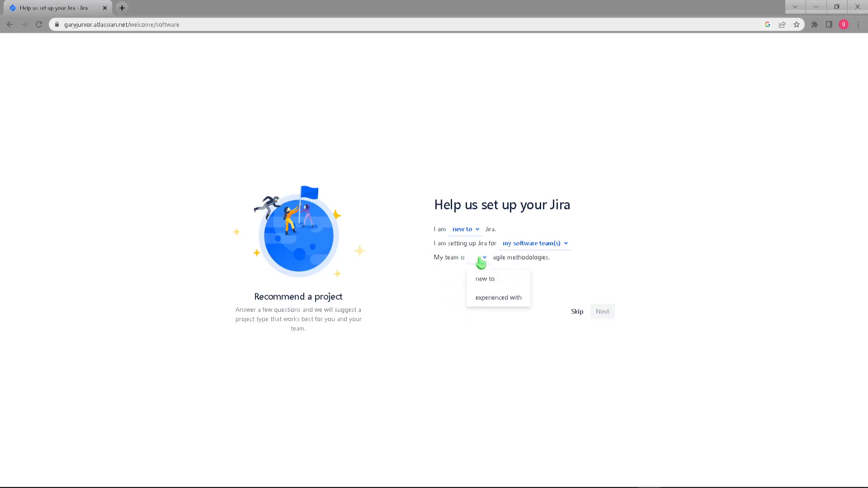
left_click(484, 279)
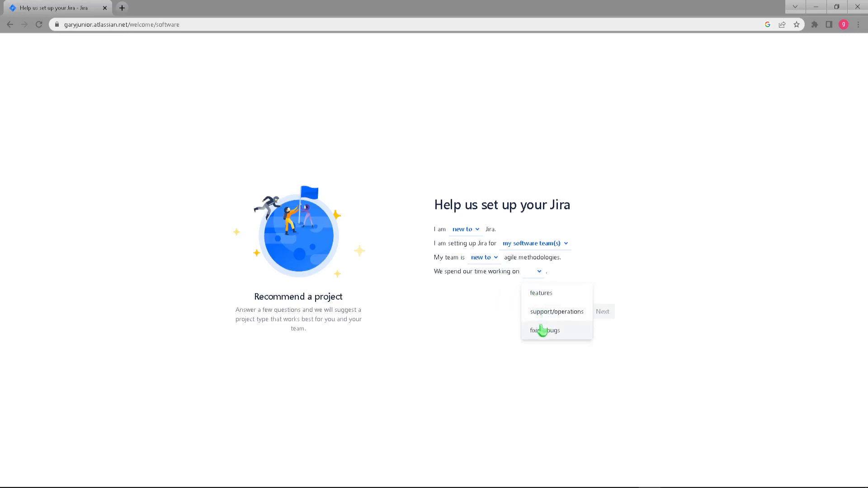
left_click(536, 295)
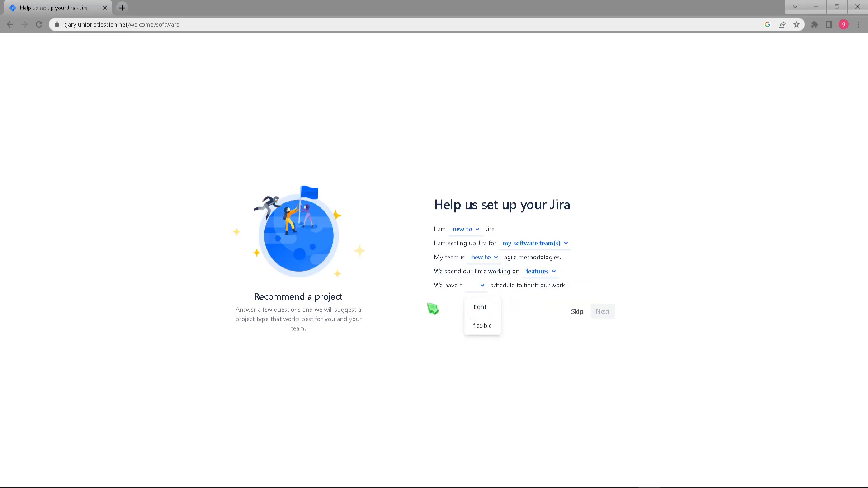
left_click(493, 326)
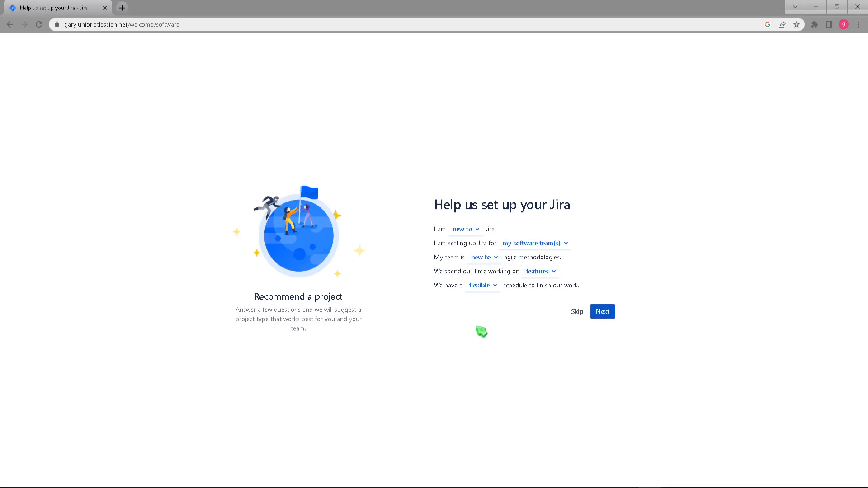
left_click(583, 316)
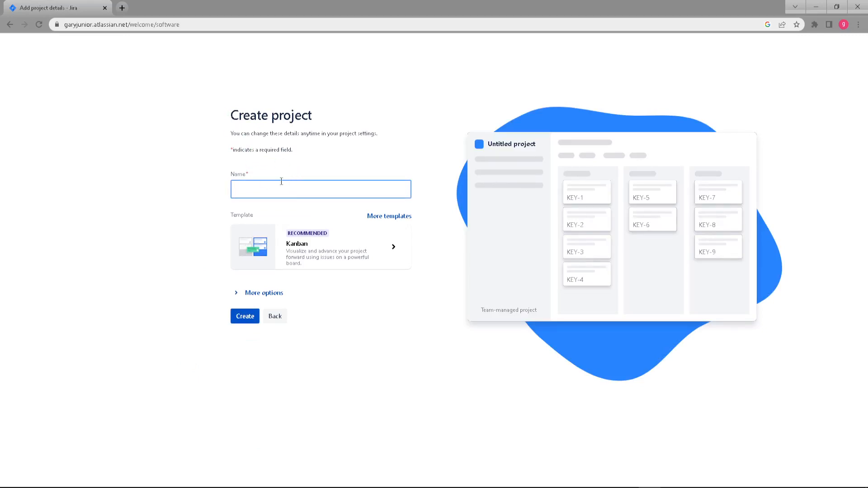
Step: Name the project "Test Project" and use the Kanban template for it
type("test Project")
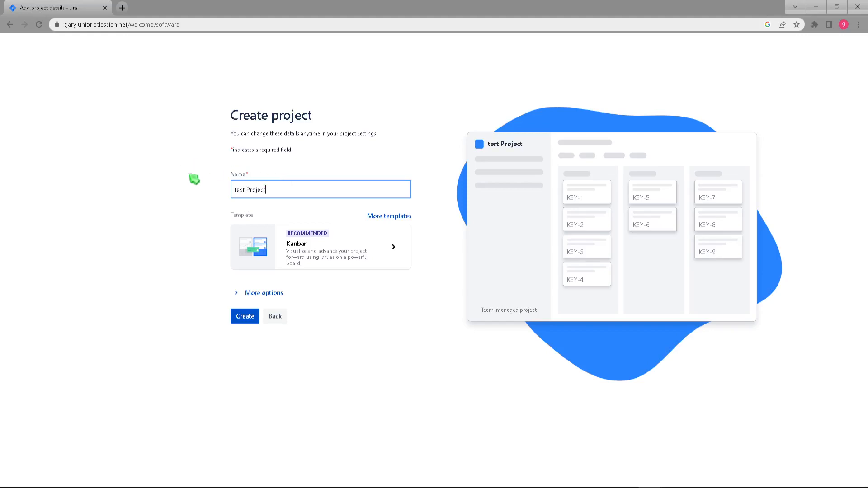
key("BackSpace")
type("T")
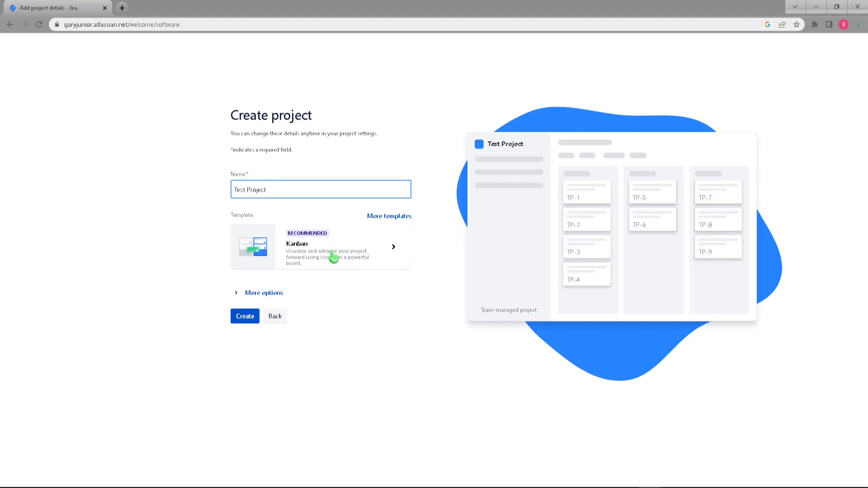
left_click(390, 242)
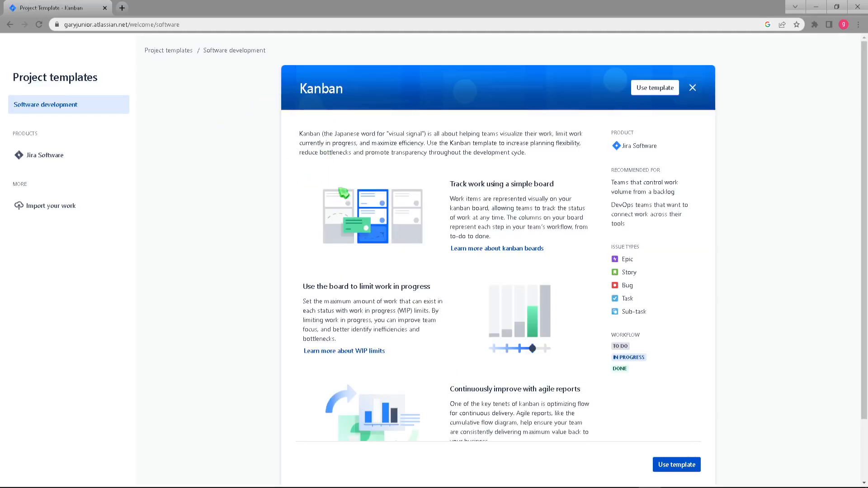
left_click(677, 464)
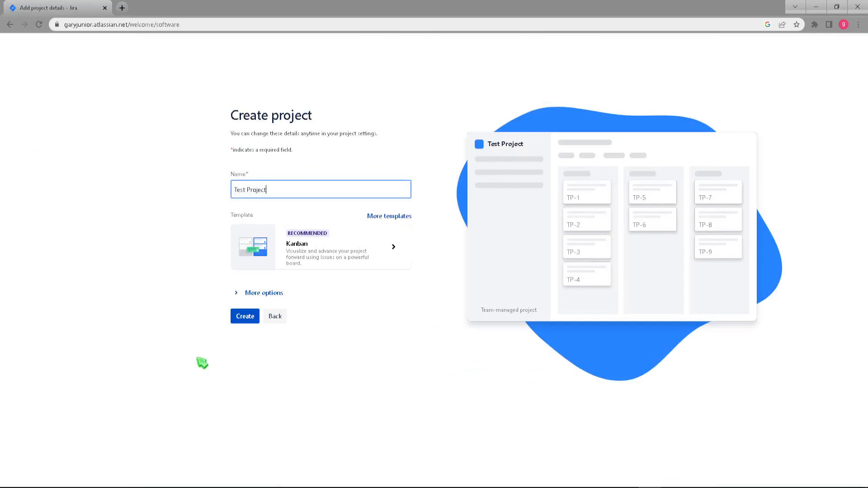
Step: Expand the project's additional options and review the available project types and the key field
left_click(253, 293)
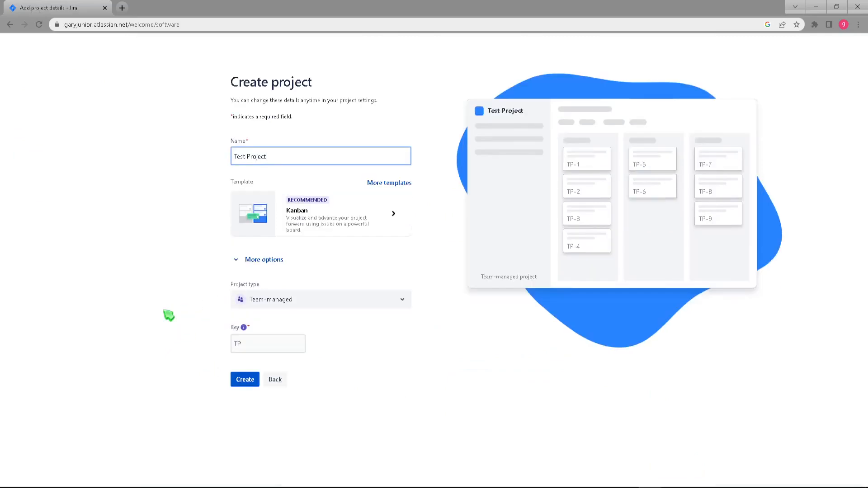
left_click(242, 295)
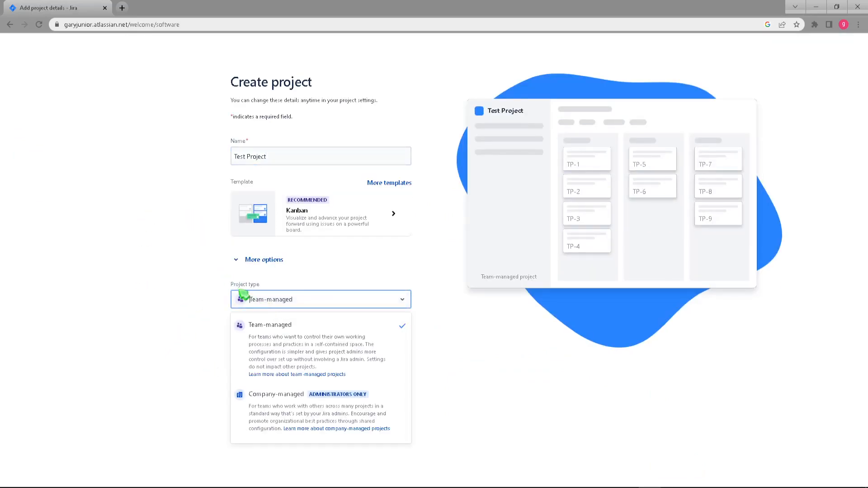
left_click(156, 336)
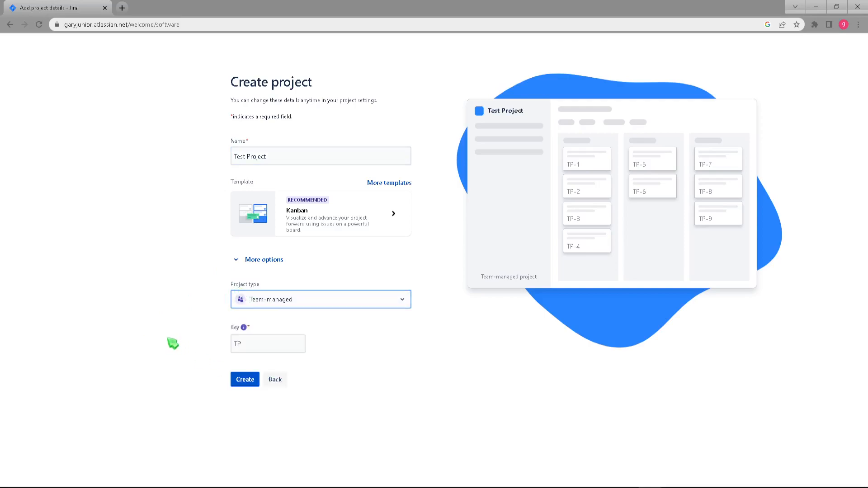
left_click(252, 345)
left_click(399, 360)
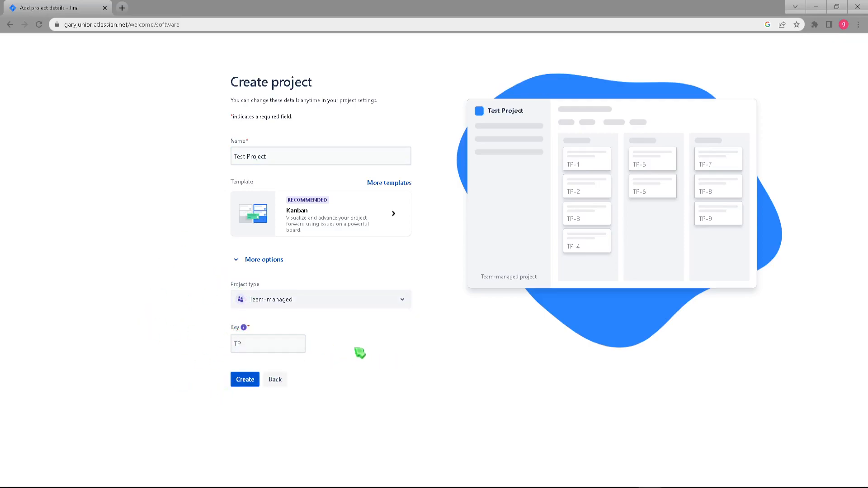
Step: Try T and T11 as the project key and restore the key to TP
left_click(242, 345)
key("BackSpace")
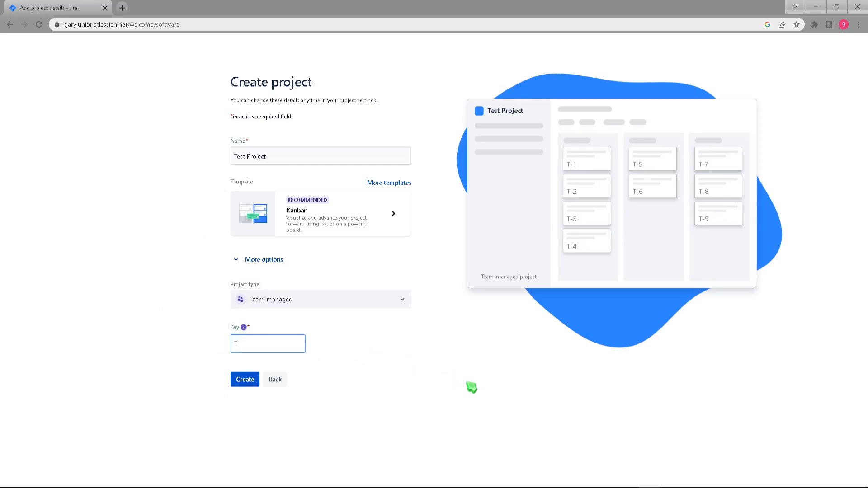
left_click(248, 336)
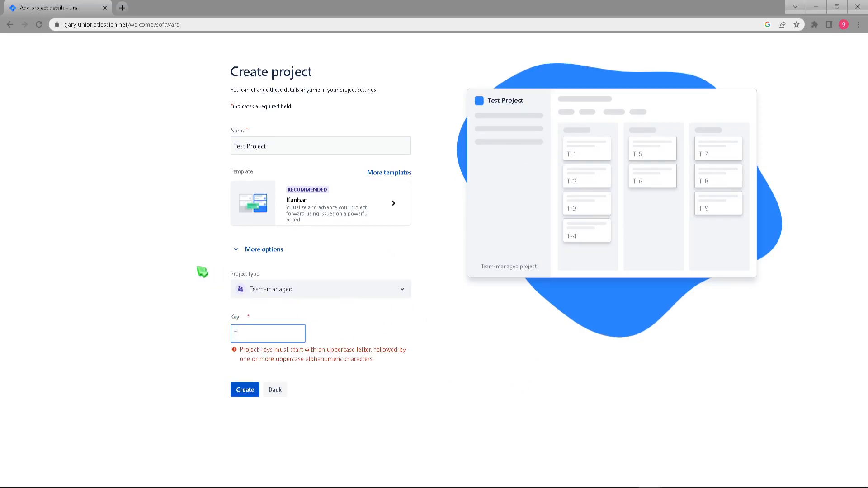
type("1")
key("BackSpace")
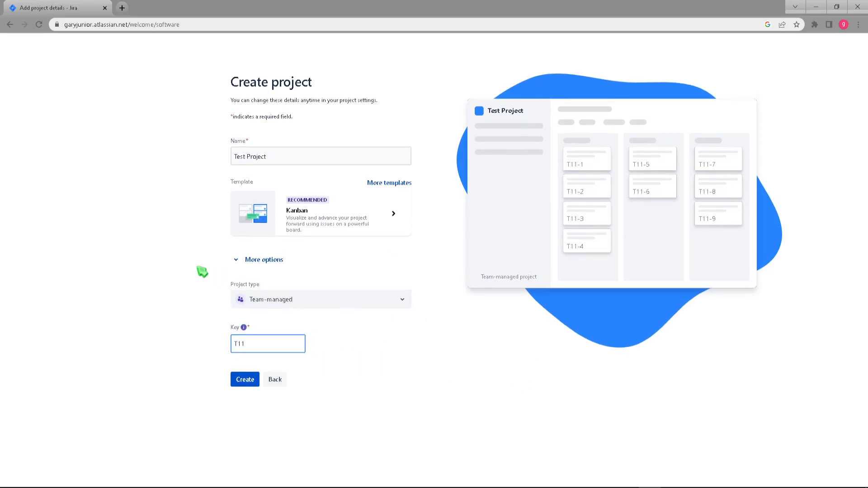
key("BackSpace")
type("P")
Step: Create the project and skip selecting tools to connect
left_click(248, 383)
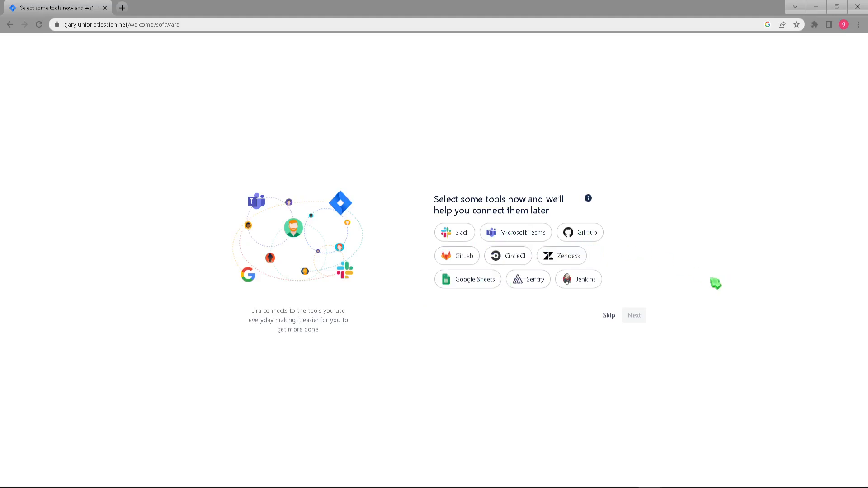
left_click(607, 317)
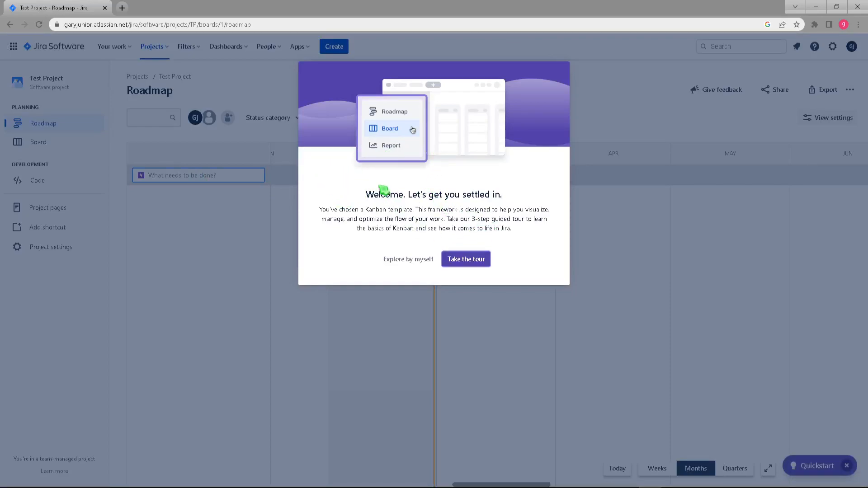
Step: Go through the three-part guided Kanban tour of the new project and collapse the Quickstart guide
left_click_drag(460, 197, 494, 196)
left_click(452, 183)
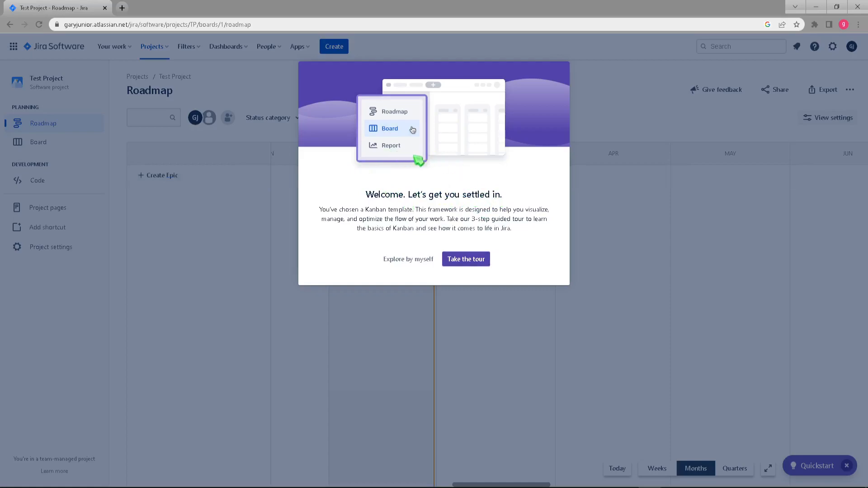
left_click(465, 259)
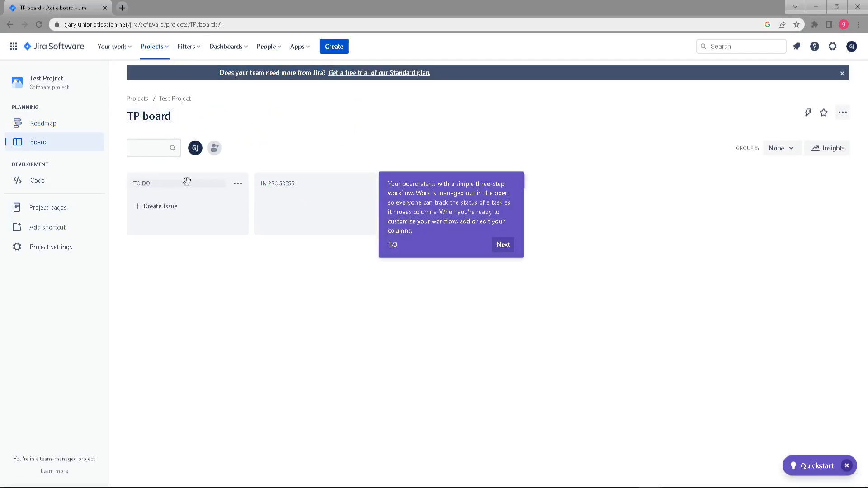
left_click(500, 244)
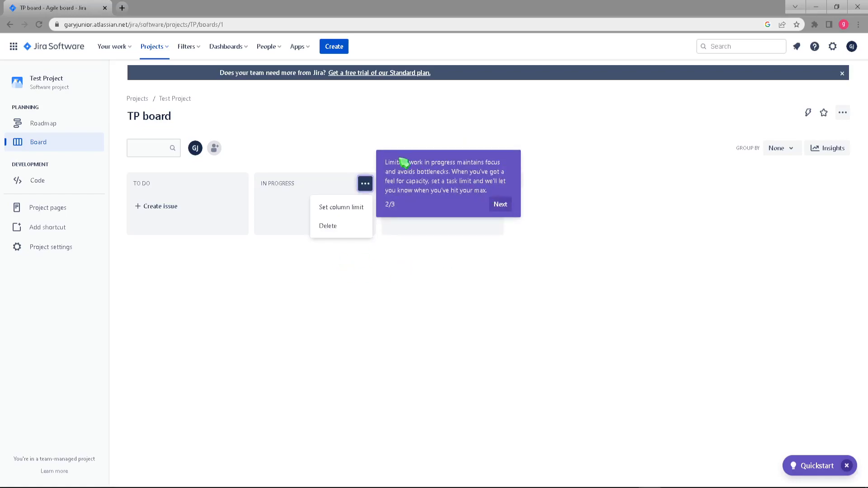
left_click(507, 204)
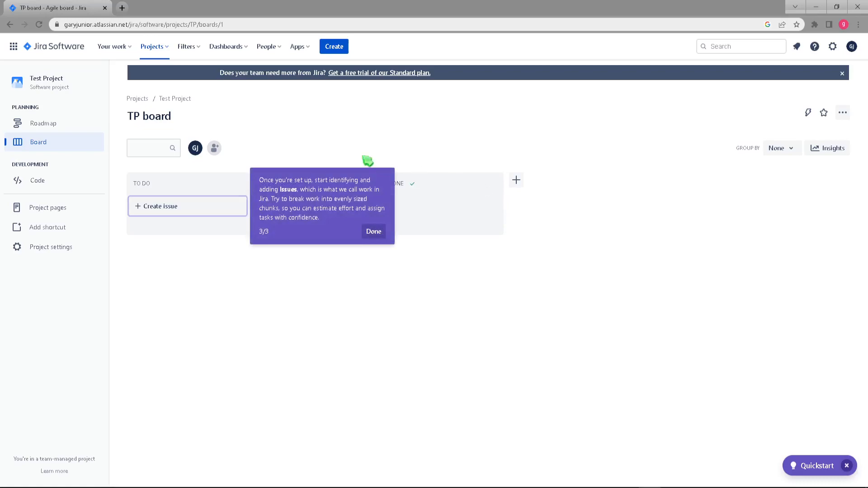
left_click(382, 231)
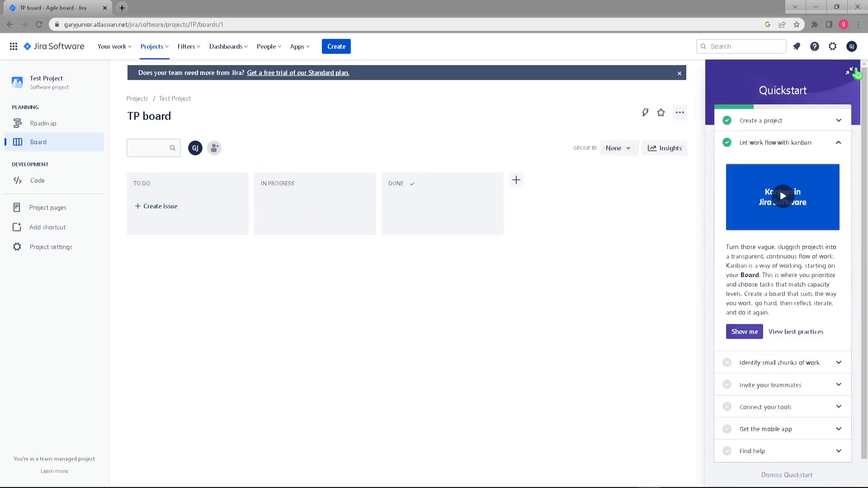
left_click(849, 71)
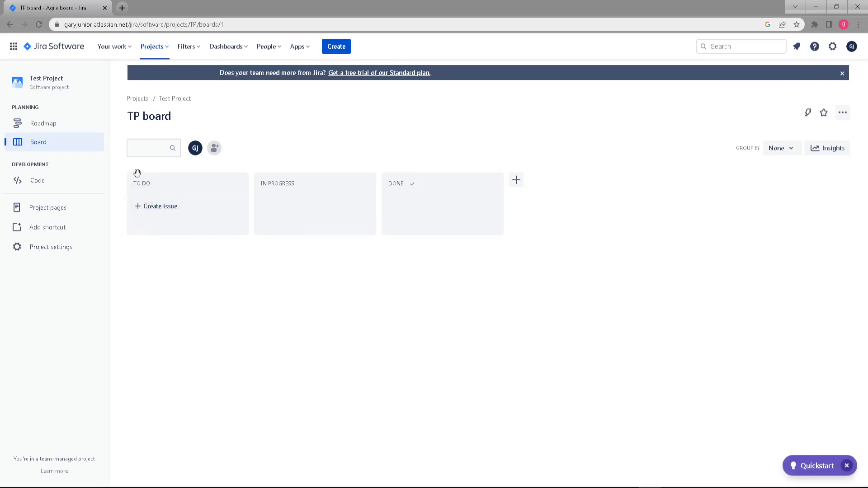
Step: Create the issues "Buy new inventory items" and "play test new software" in the board's To Do column
left_click(207, 217)
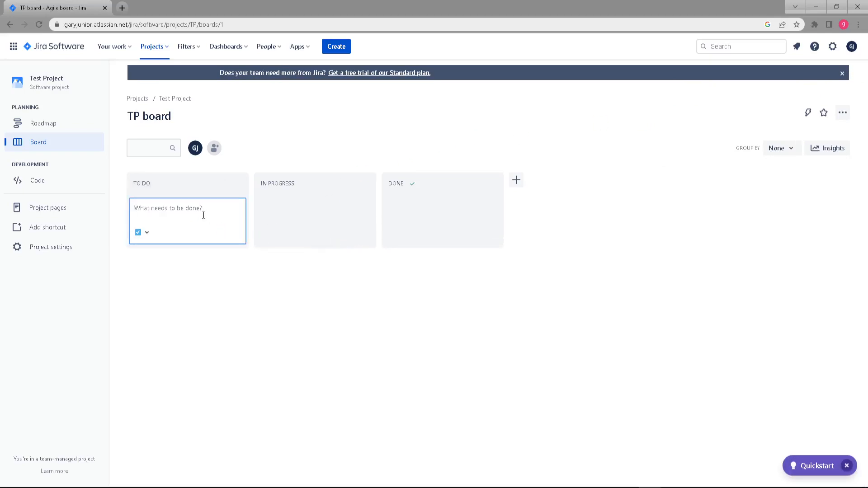
type("Buy new inventory items")
key("Return")
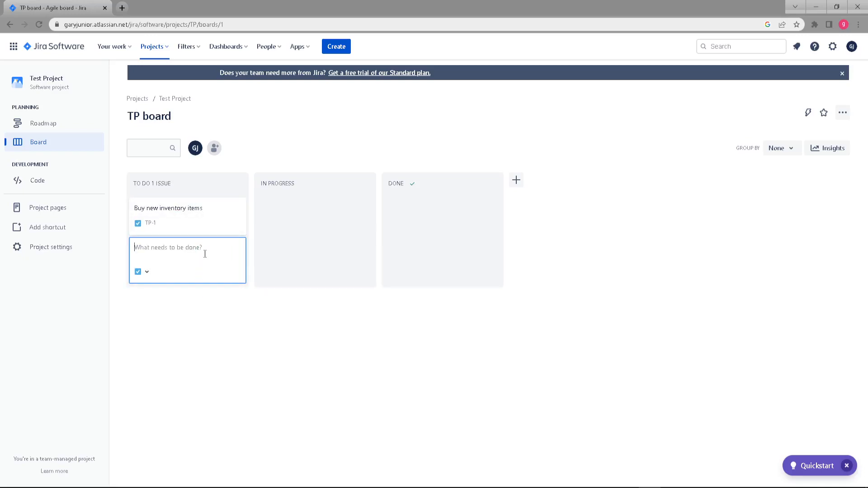
type("play test new software")
key("Return")
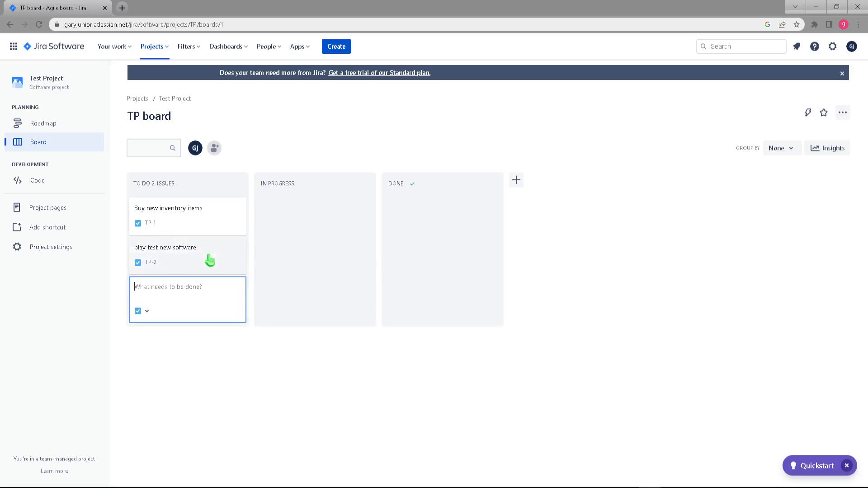
Step: Add a third To Do issue named "publish the beta", checking its issue type options before creating it
type("pub")
left_click(260, 376)
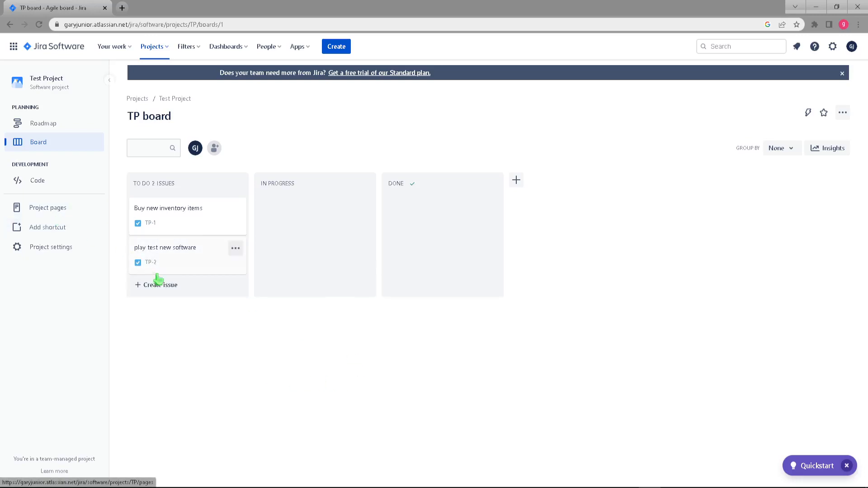
left_click(174, 287)
left_click(144, 313)
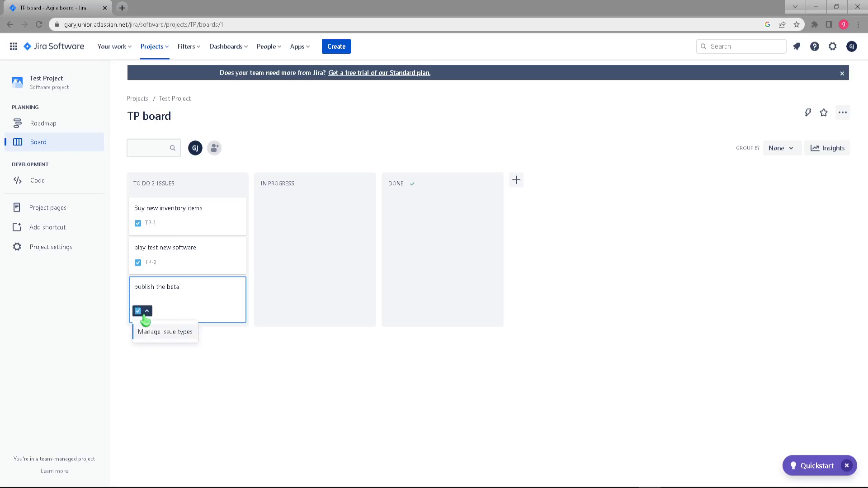
left_click(271, 361)
left_click(211, 284)
key("Return")
left_click(348, 413)
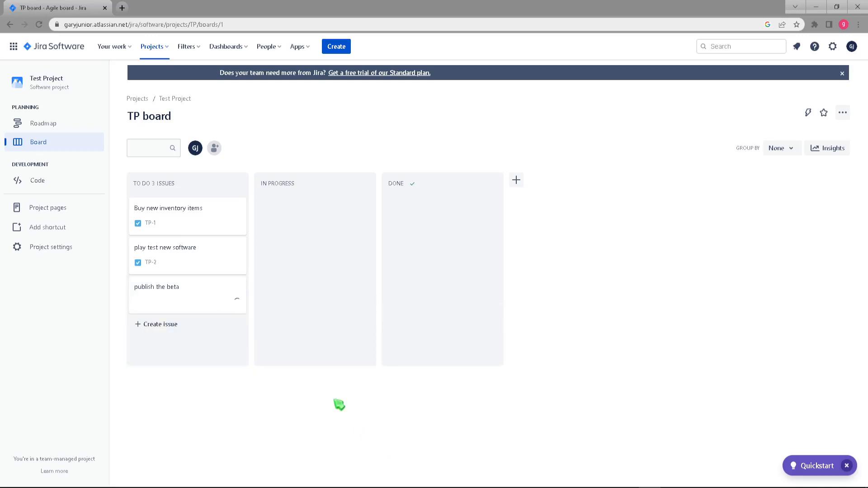
Step: Move the issue "publish the beta" to Done and "play test new software" to In Progress
left_click_drag(190, 296, 447, 246)
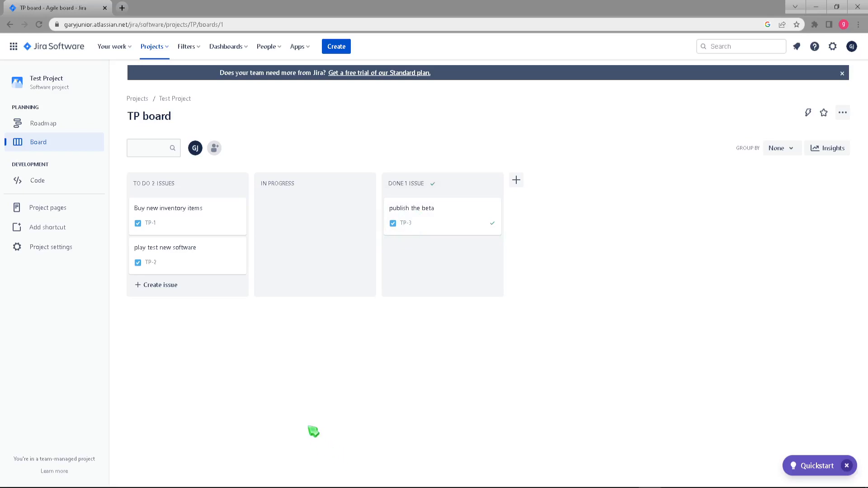
left_click_drag(170, 257, 312, 222)
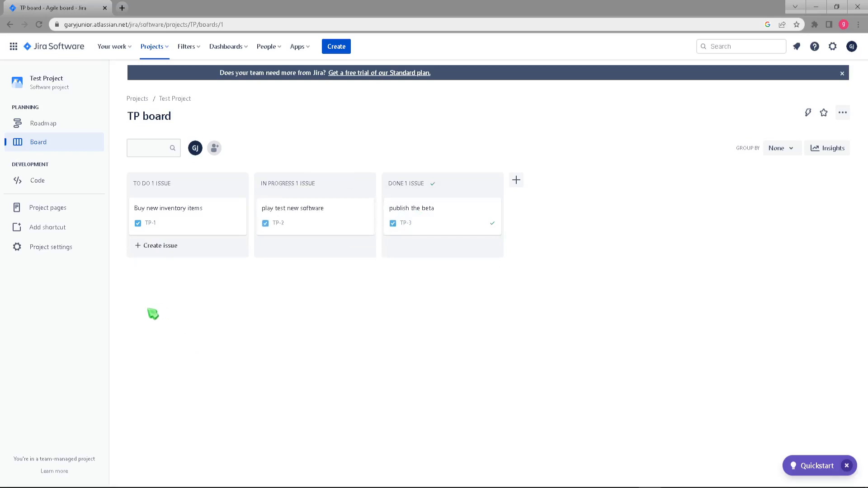
Step: Examine the description, comment and access restriction options of the "Buy new inventory items" issue, and return to the board
left_click(149, 230)
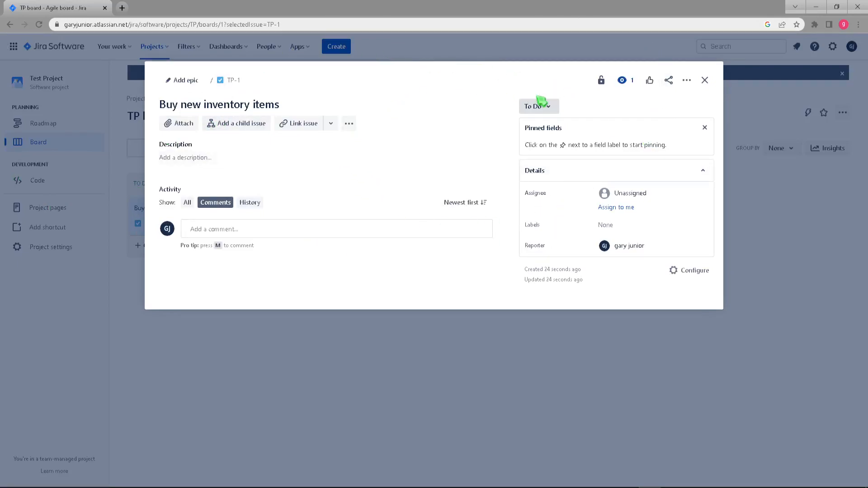
left_click(185, 158)
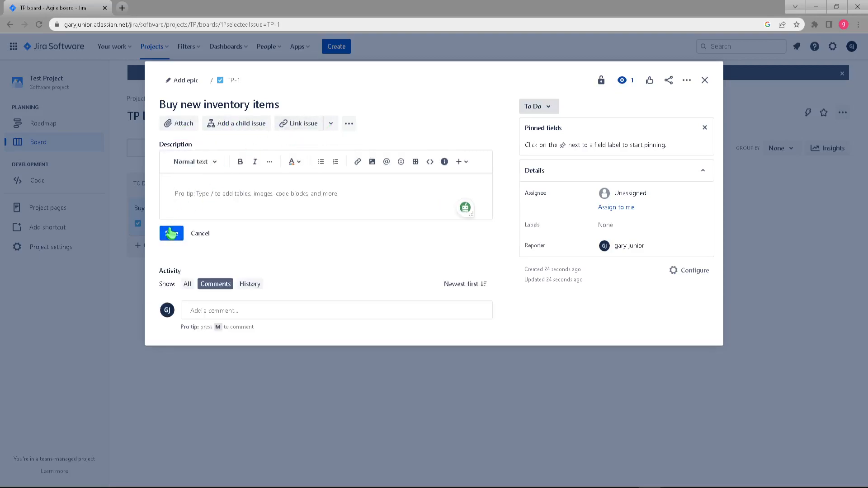
left_click(222, 310)
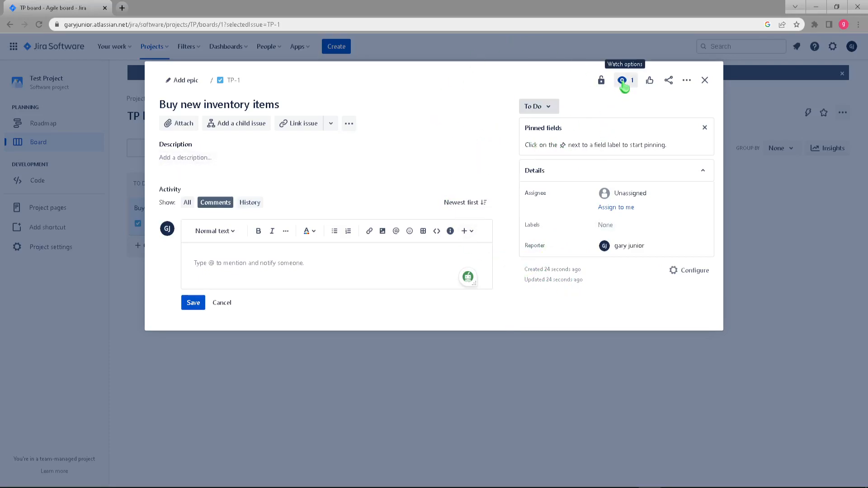
left_click(601, 83)
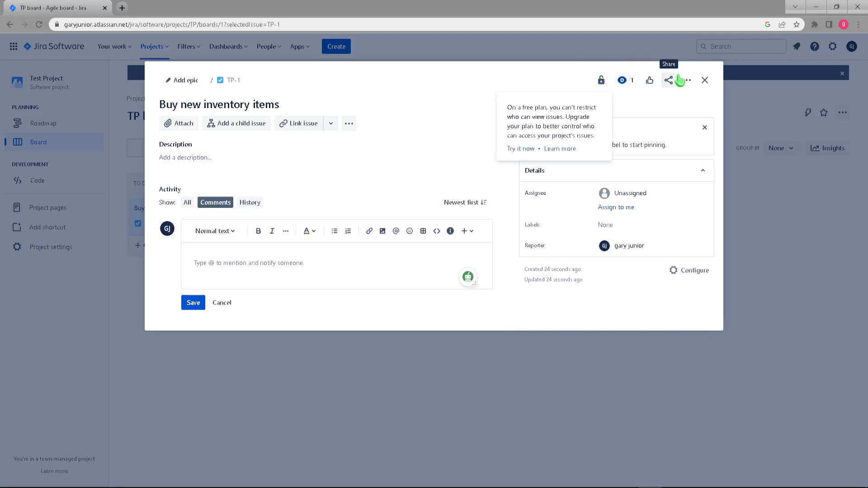
left_click(710, 86)
left_click(151, 229)
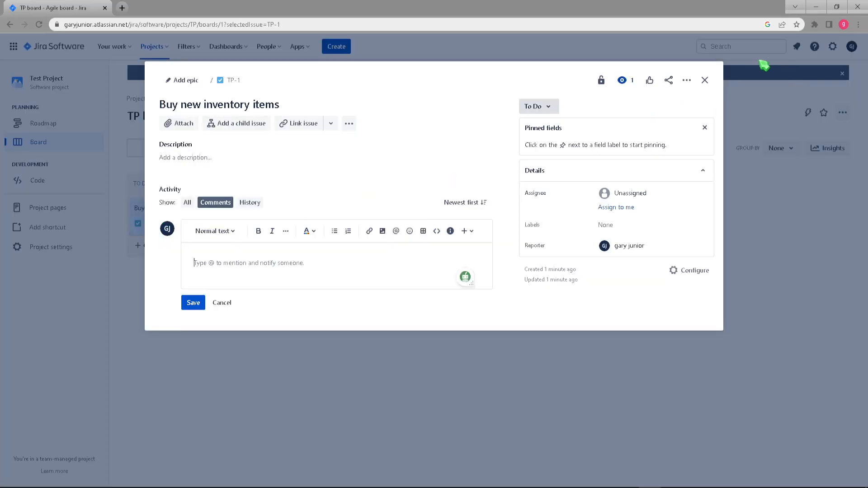
left_click(705, 81)
left_click(138, 229)
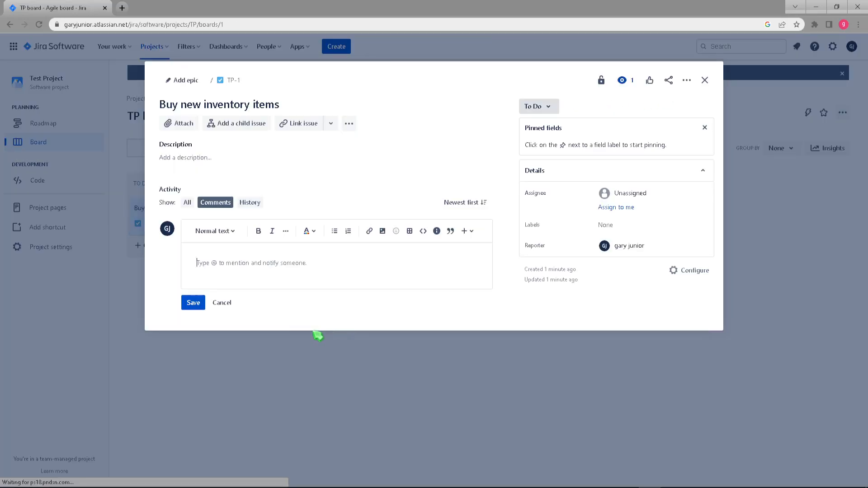
left_click(705, 81)
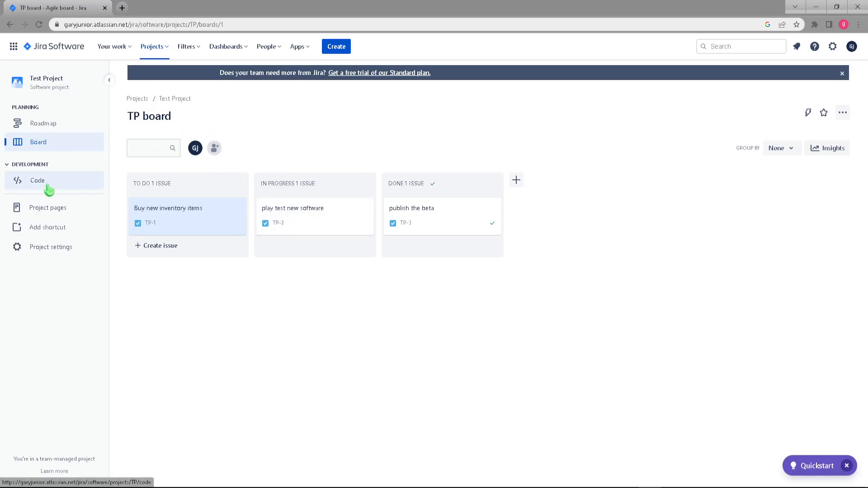
Step: Open the project's roadmap and display its timeline in weeks, centred on today
left_click(45, 124)
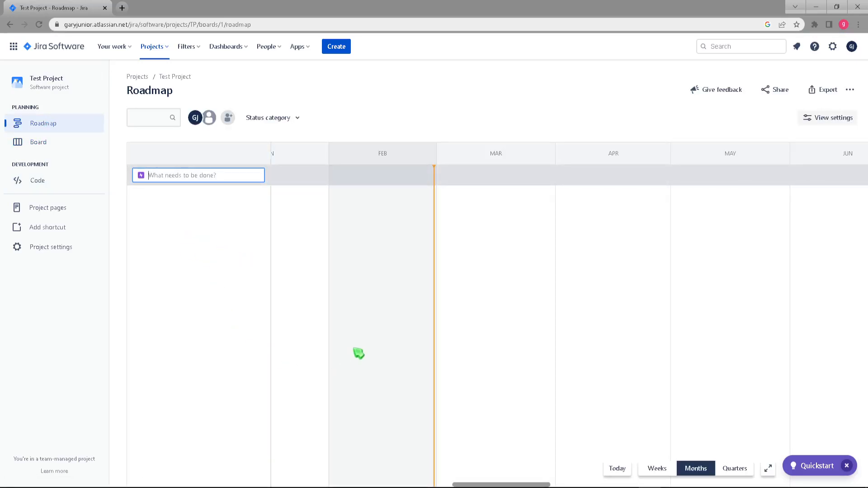
left_click(619, 468)
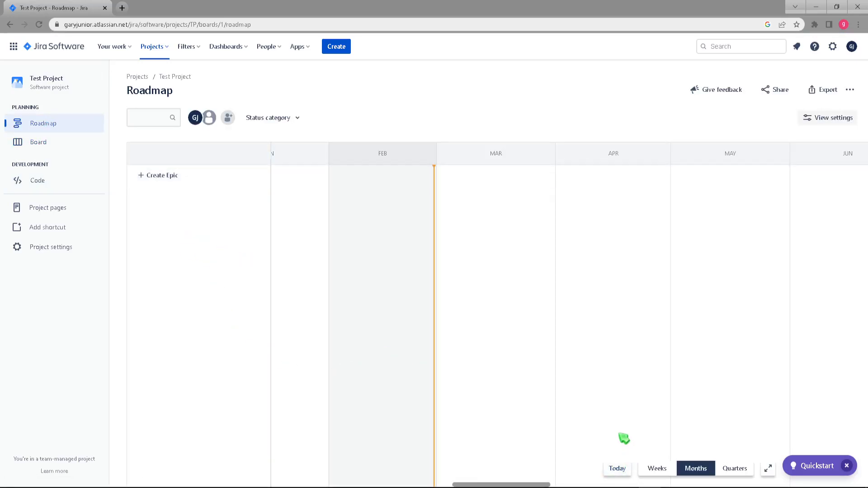
left_click(654, 469)
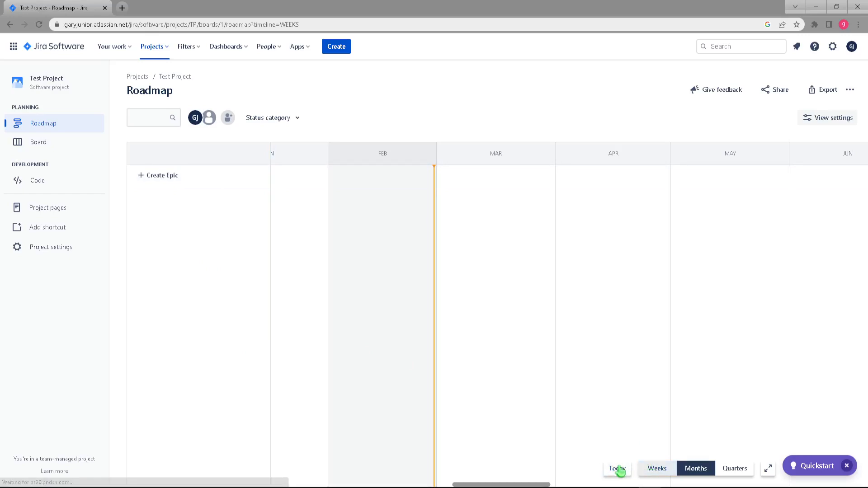
left_click(617, 470)
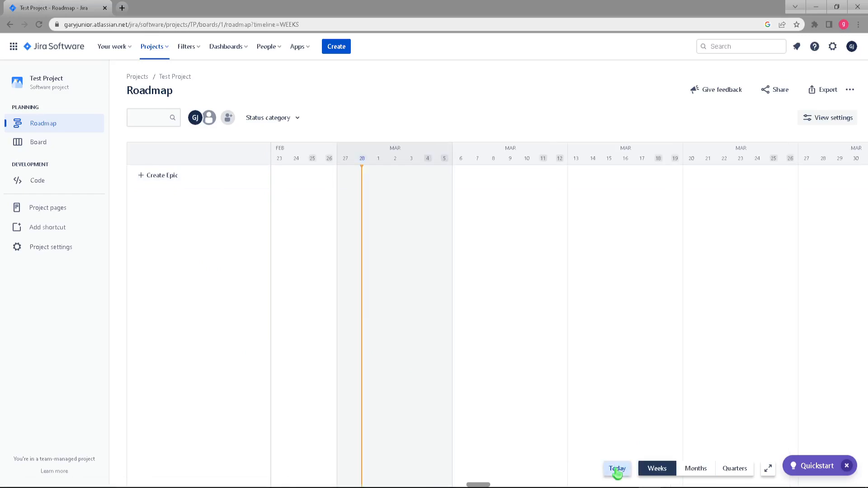
Step: Create the epics "Get over 1 million downloads" and "get over 200 thousand shares" on the roadmap
left_click(144, 176)
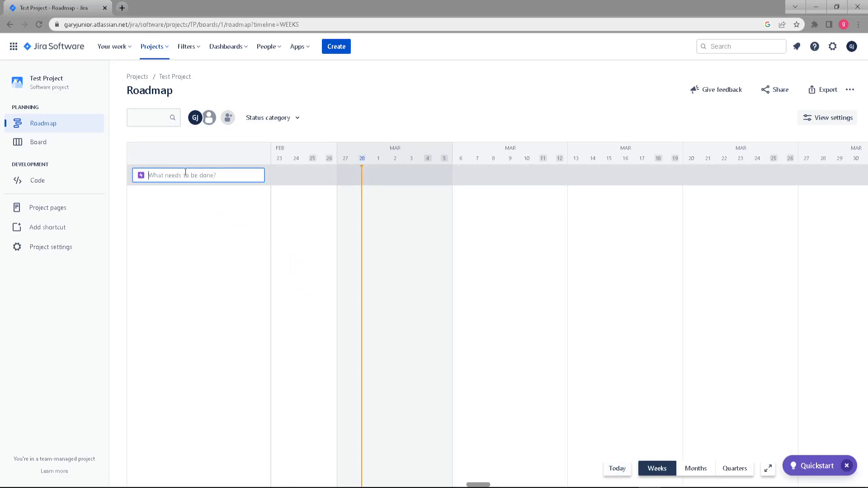
type("Get over 1 million downloads")
key("Return")
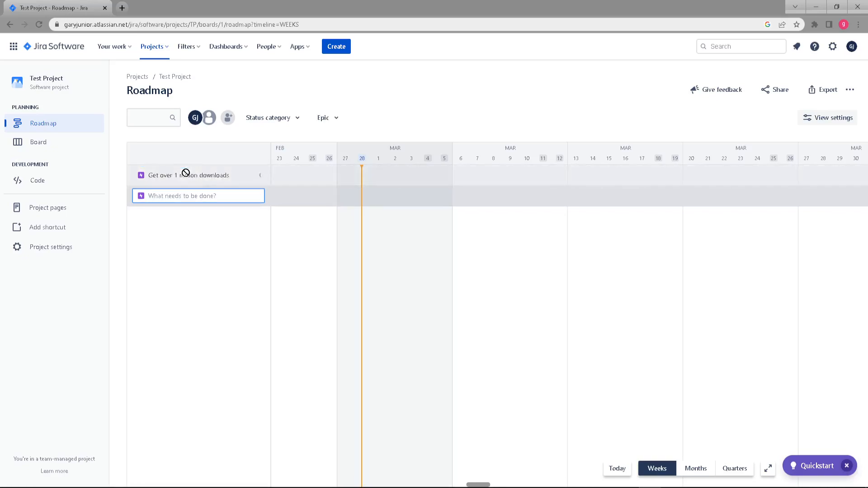
type("get over 200 thousand shares")
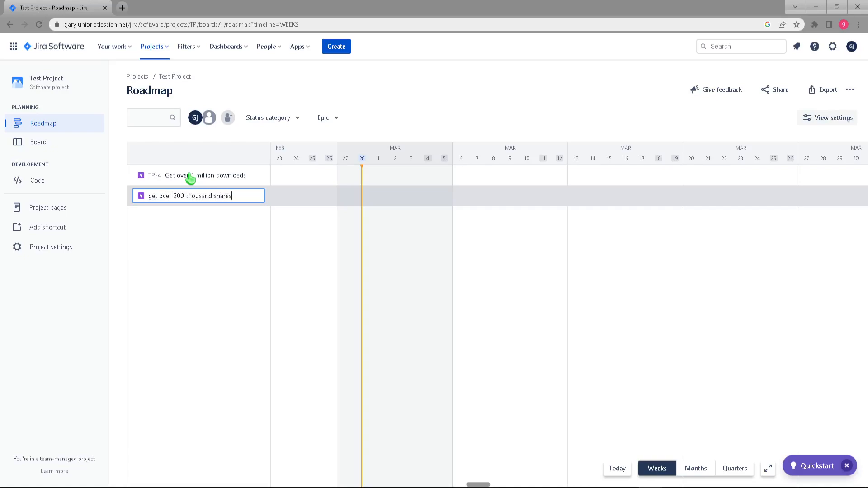
key("Return")
Step: Add a third roadmap epic named "get over a 4.5 star rating in total"
type("nd")
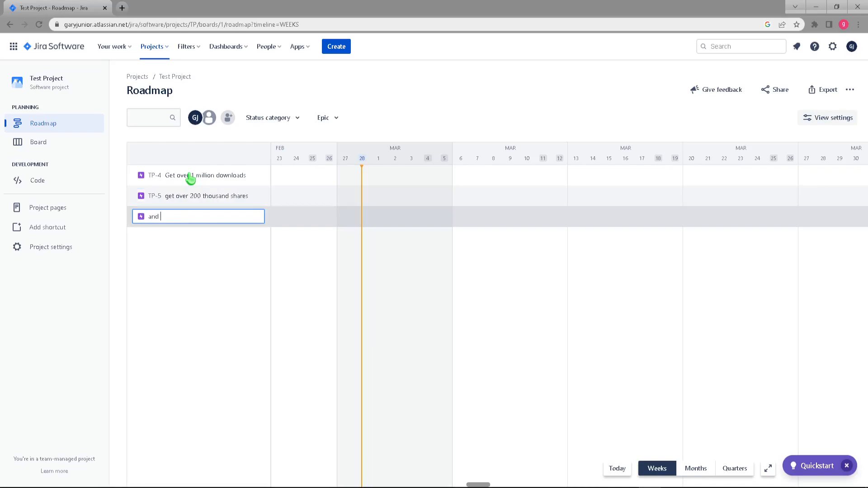
key("BackSpace")
key("BackSpace")
type("get")
type("l")
key("Return")
left_click(653, 366)
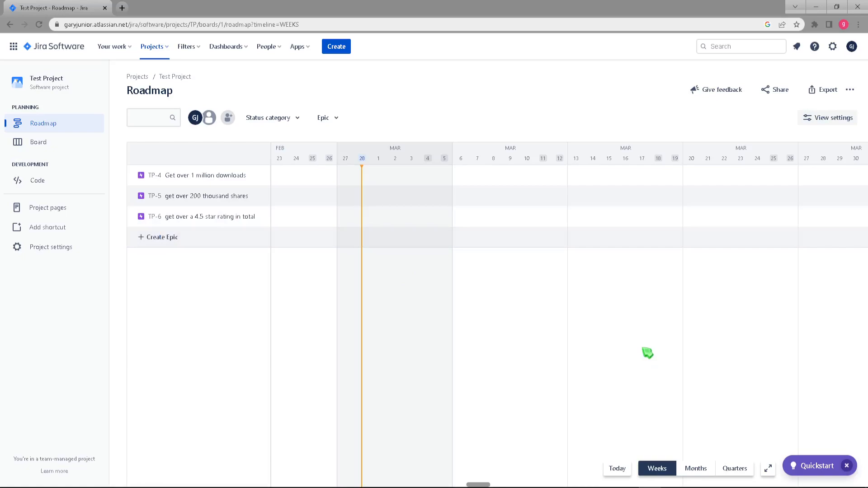
Step: Schedule the 4.5 star rating epic on the timeline from Feb 14, 2023 to Feb 27, 2023
mouse_move(324, 216)
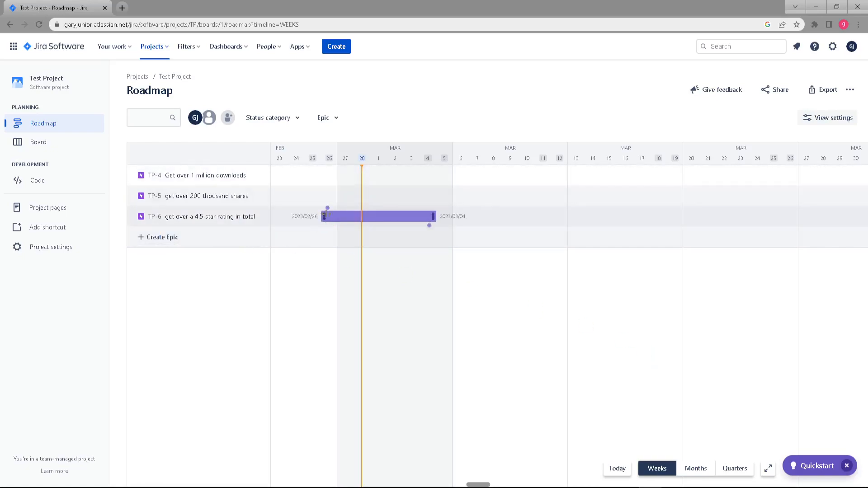
left_click_drag(363, 219, 345, 224)
left_click(344, 224)
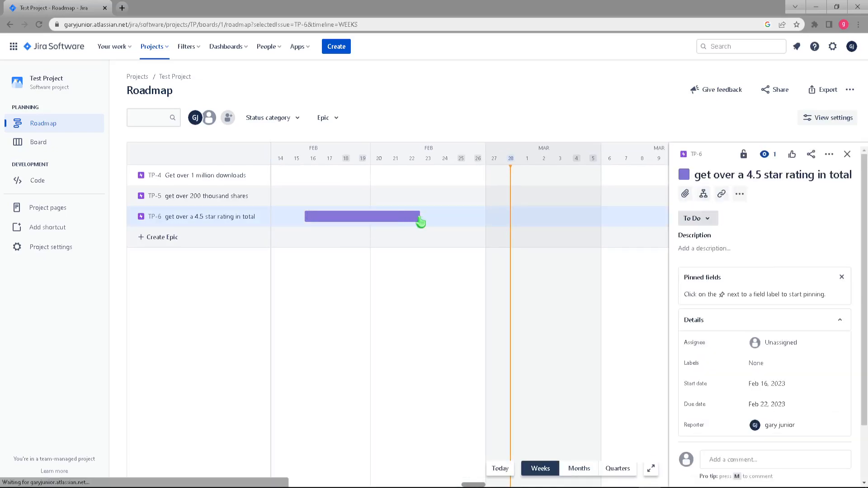
left_click_drag(394, 221, 362, 226)
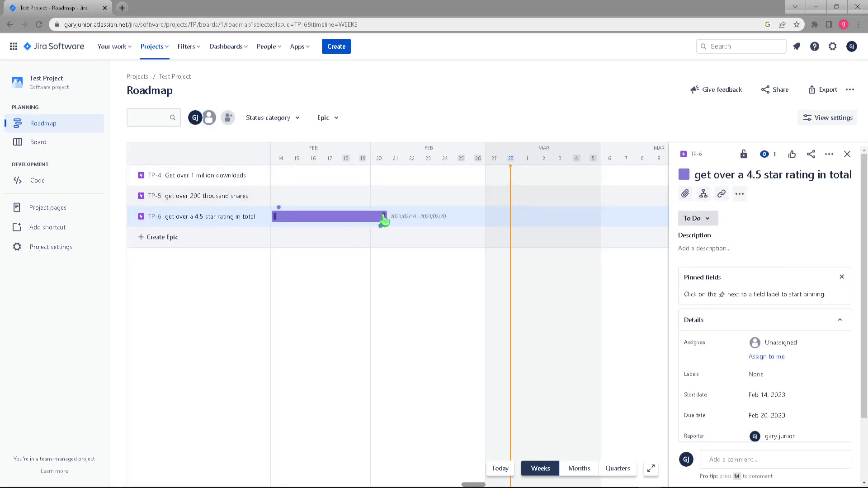
left_click_drag(383, 216, 494, 169)
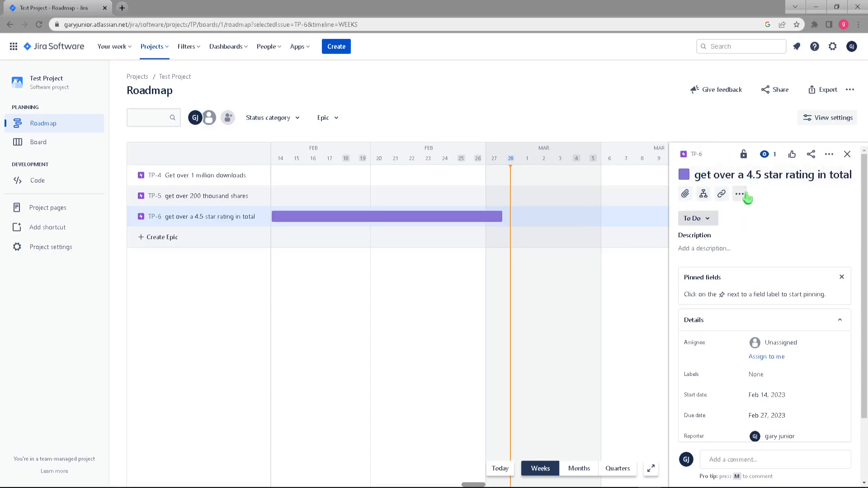
Step: Review the available statuses and the details of the 4.5 star rating epic, and close its details
left_click(707, 219)
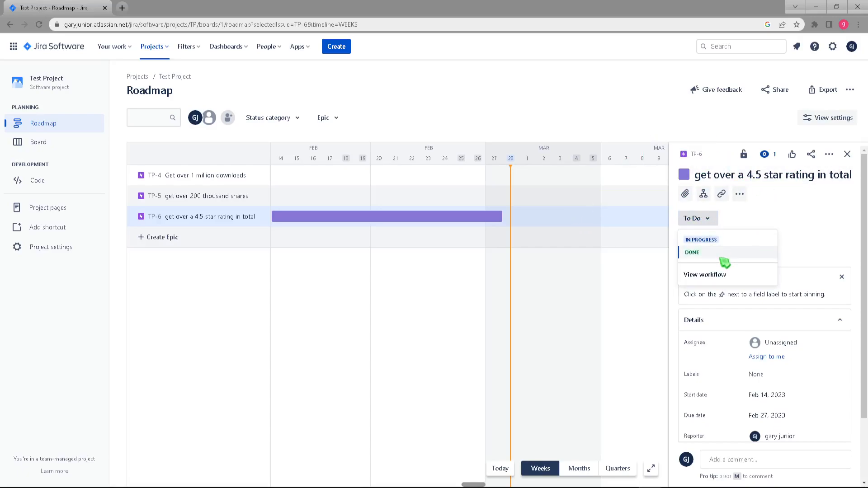
left_click(802, 203)
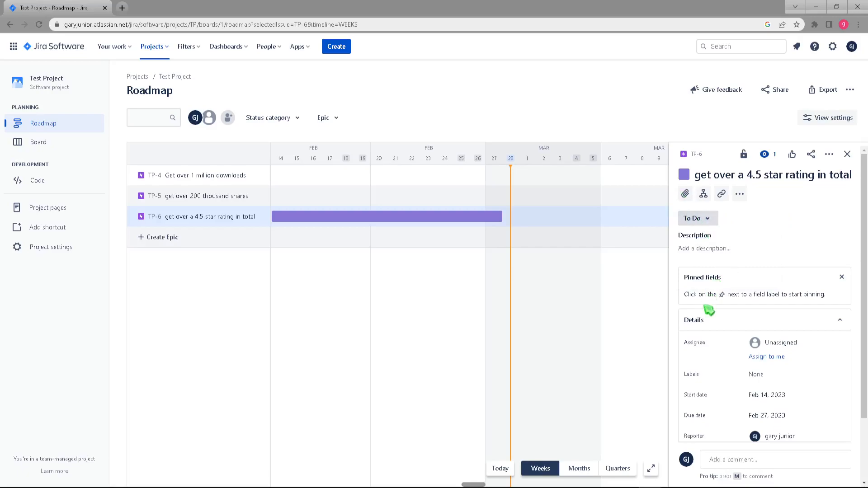
scroll(705, 339, "down", 1)
scroll(710, 346, "down", 1)
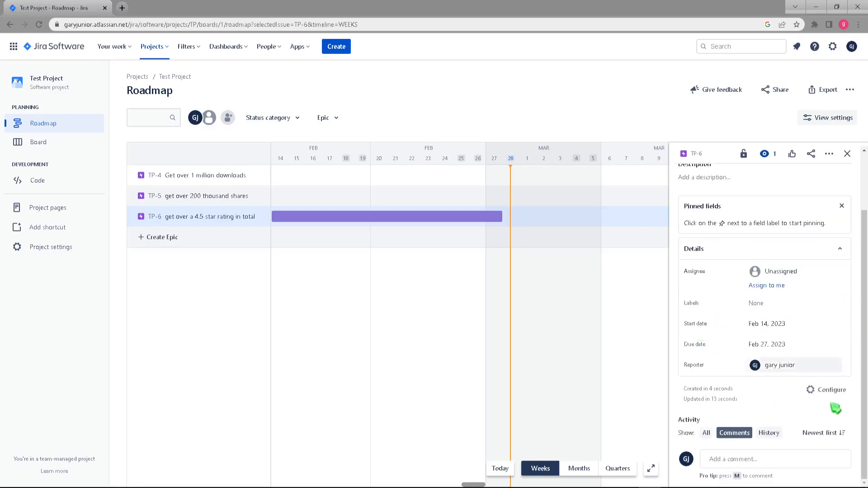
left_click(847, 153)
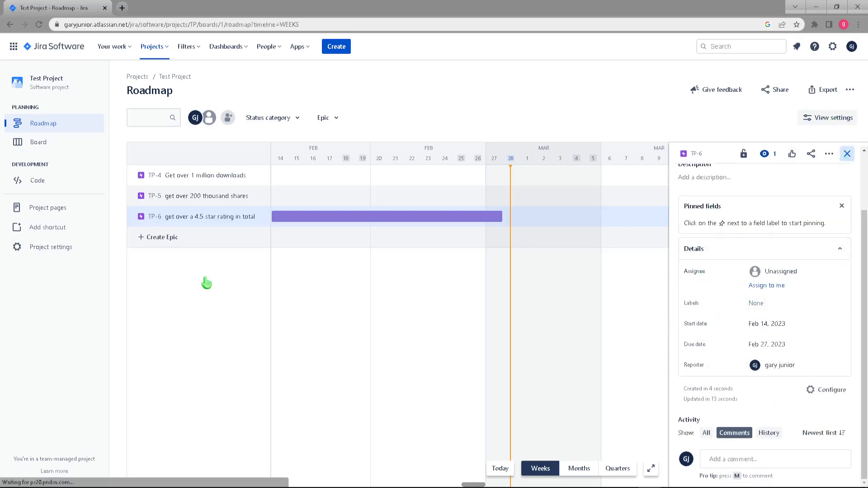
Step: View the project's board and its Code page with source code management options, and return to the board
left_click(39, 143)
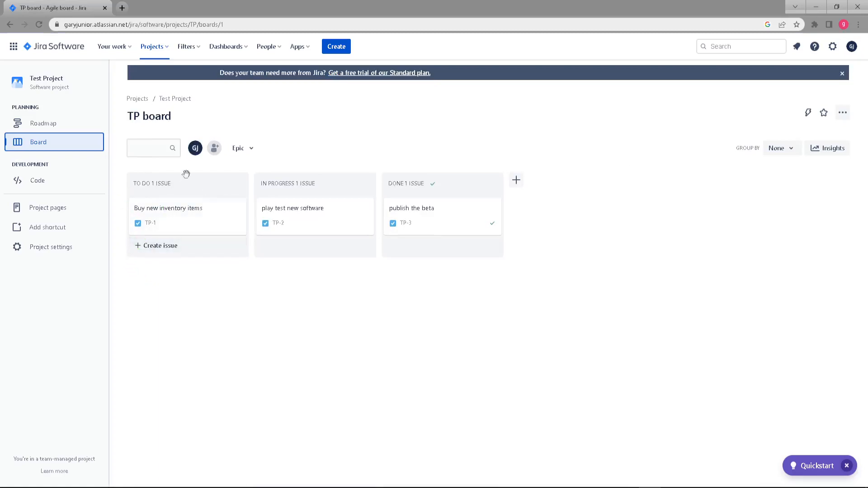
left_click(71, 188)
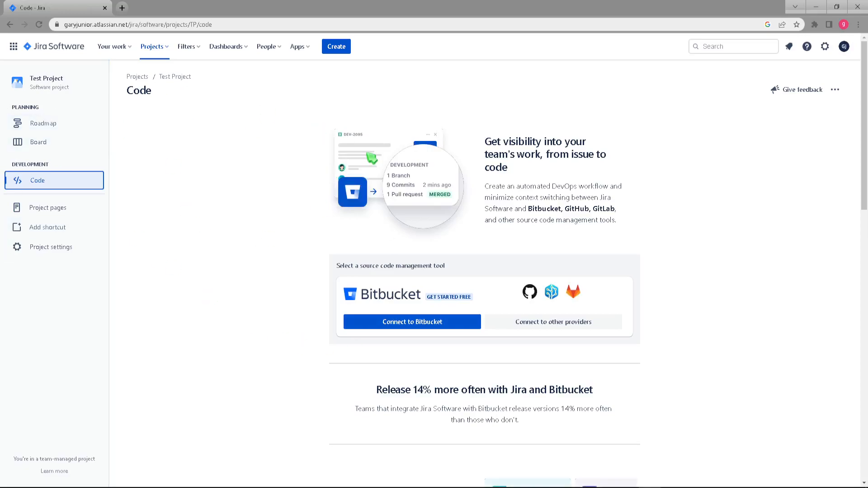
left_click(42, 142)
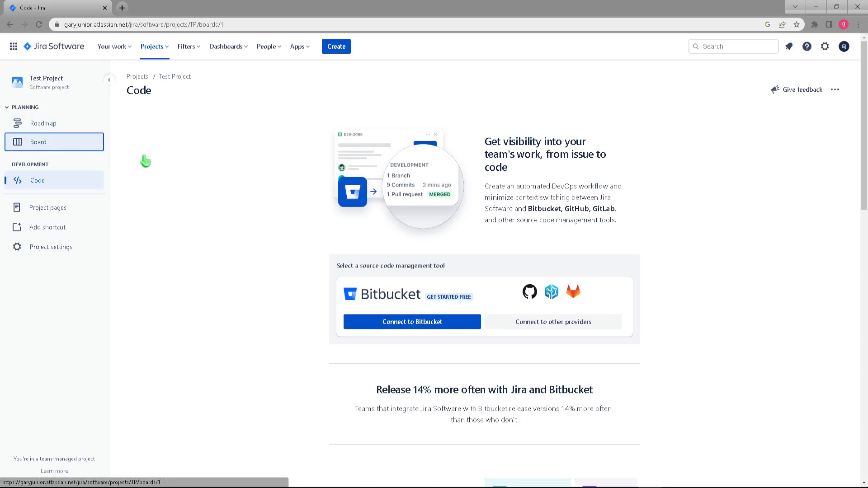
Step: Look through your own work: issues assigned to you, recent items and boards
left_click(126, 51)
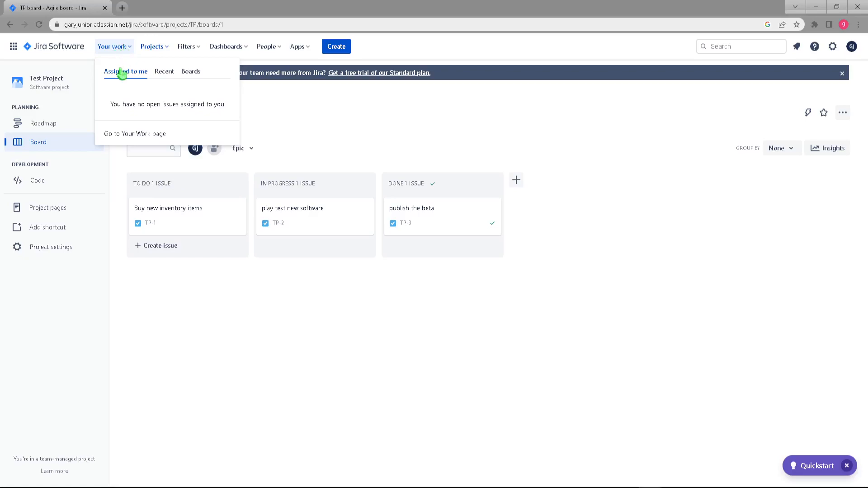
left_click(165, 74)
left_click(190, 75)
left_click(169, 76)
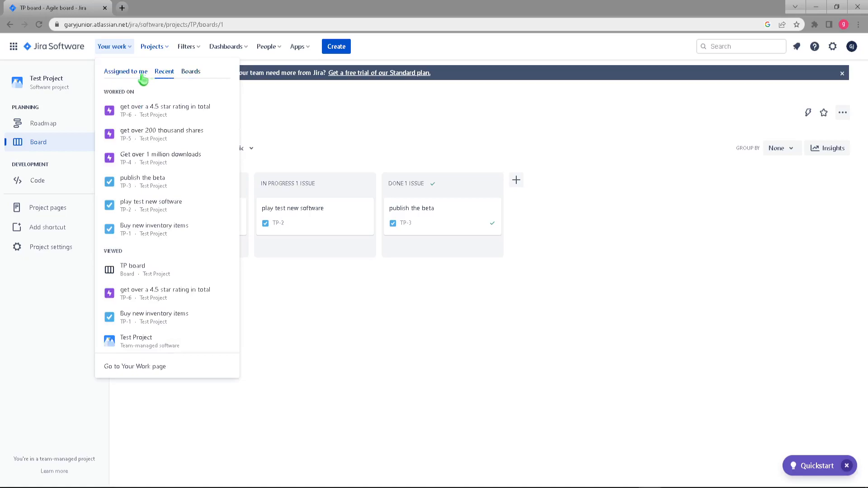
left_click(195, 74)
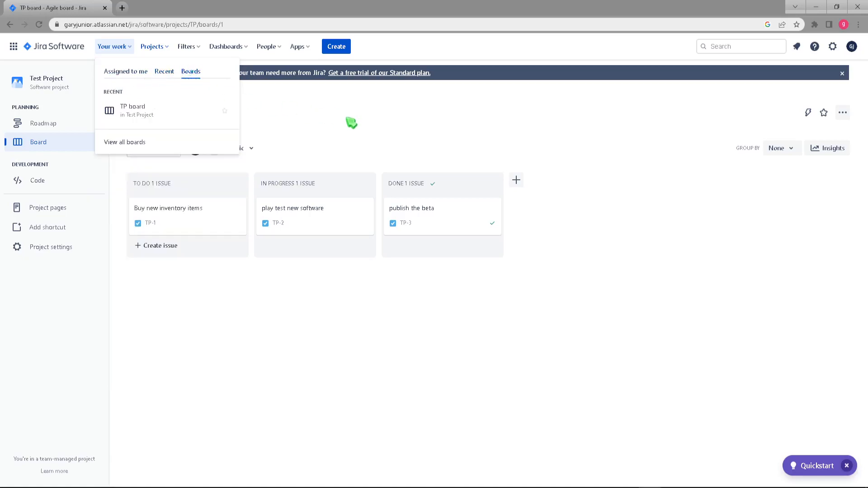
left_click(292, 108)
Step: Check the issue filter options, and open the Default dashboard from the list of all dashboards
left_click(188, 52)
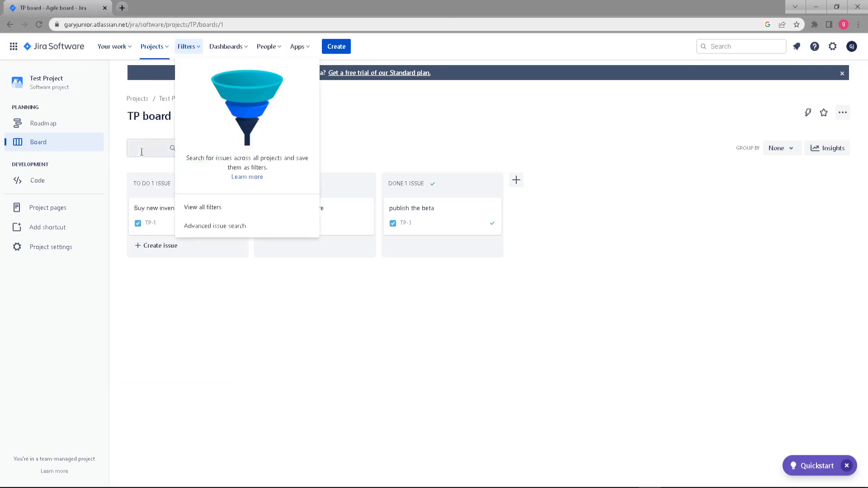
left_click(446, 124)
left_click(229, 51)
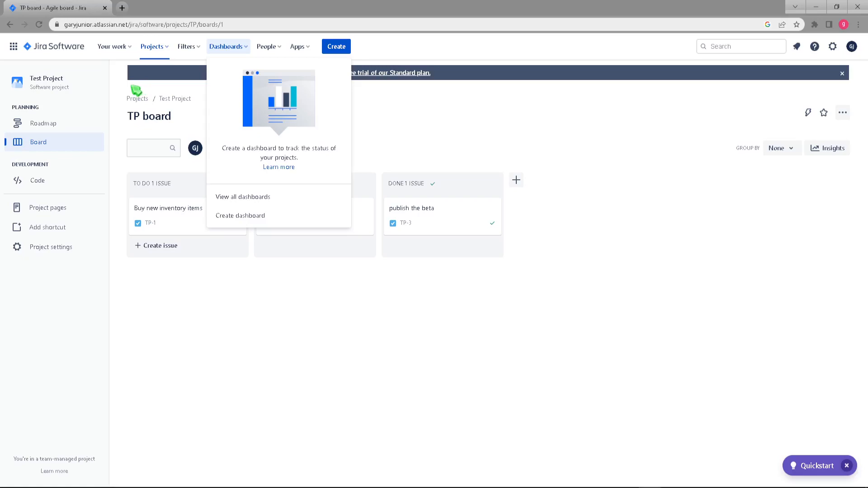
left_click(249, 198)
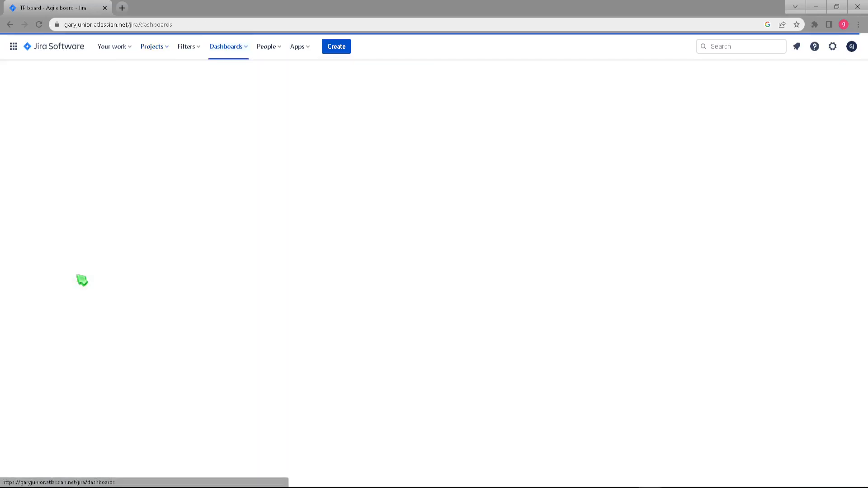
left_click(76, 144)
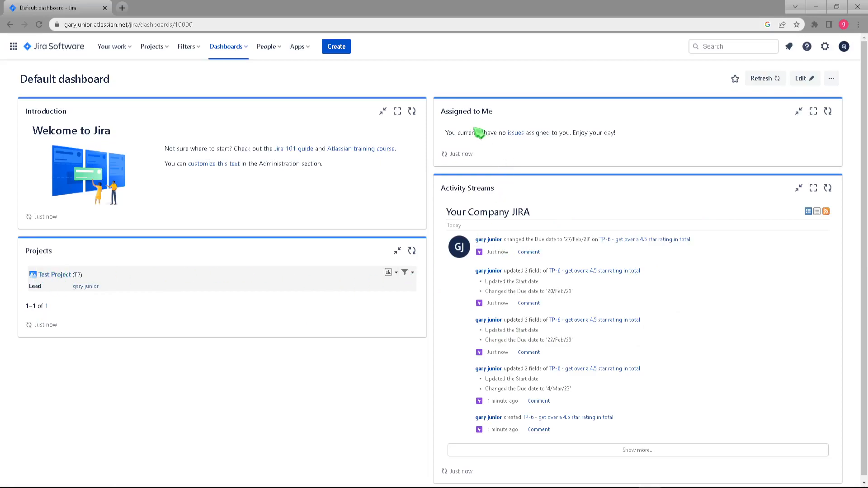
Step: Check the options for inviting people and creating teams, and the recommended apps
left_click(270, 47)
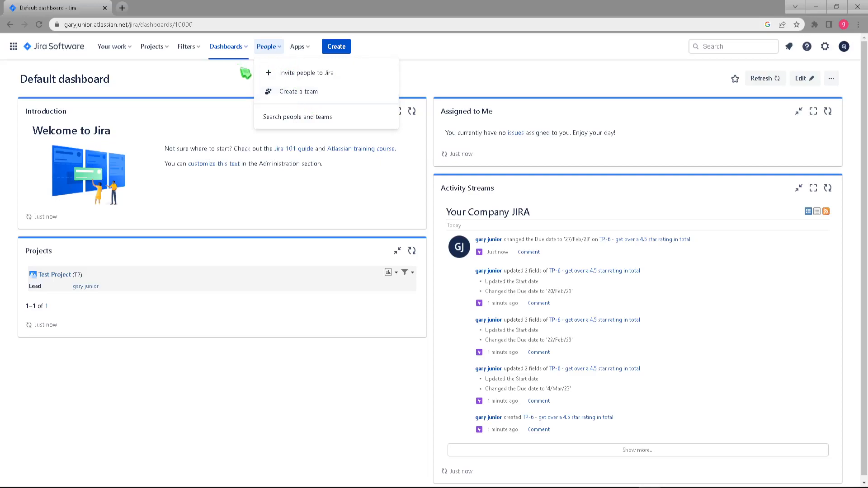
left_click(301, 49)
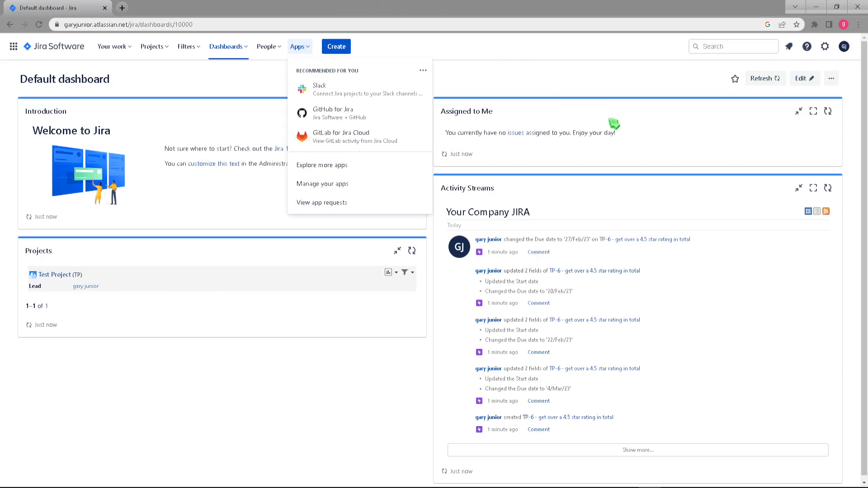
left_click(600, 86)
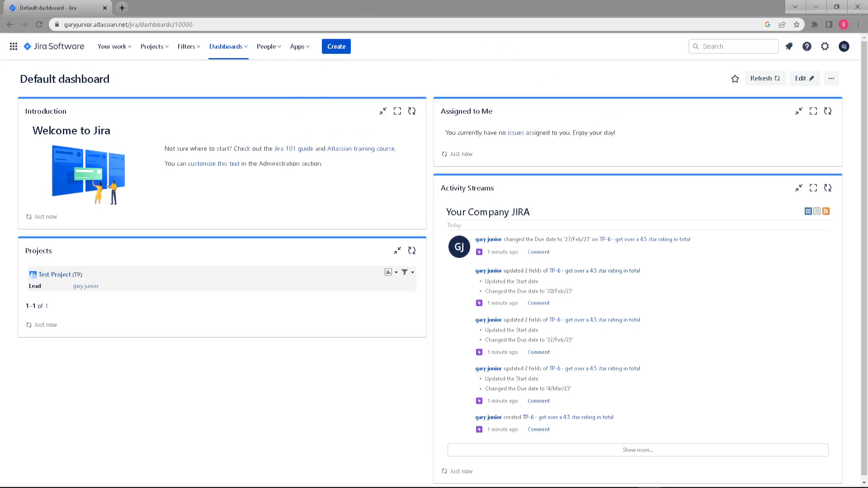